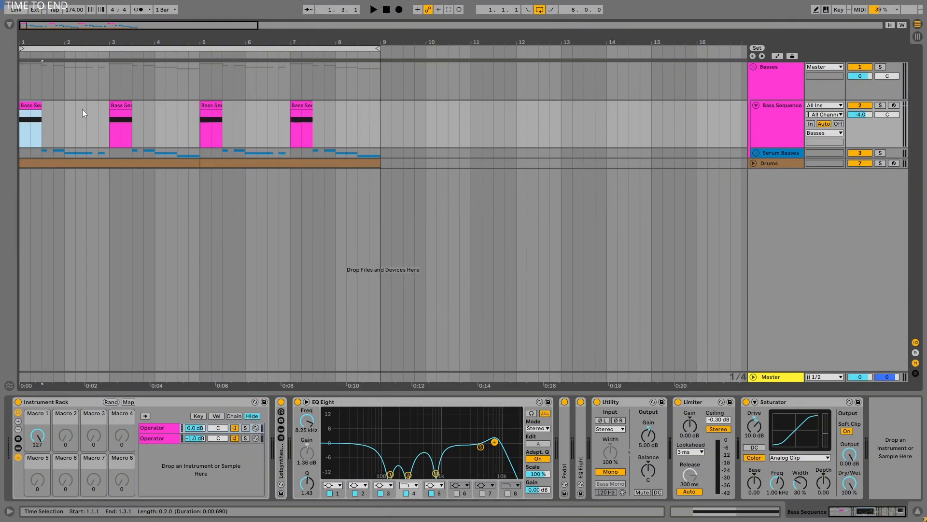
- Solo the Bass Sequence track and play its opening clip
left_click(880, 106)
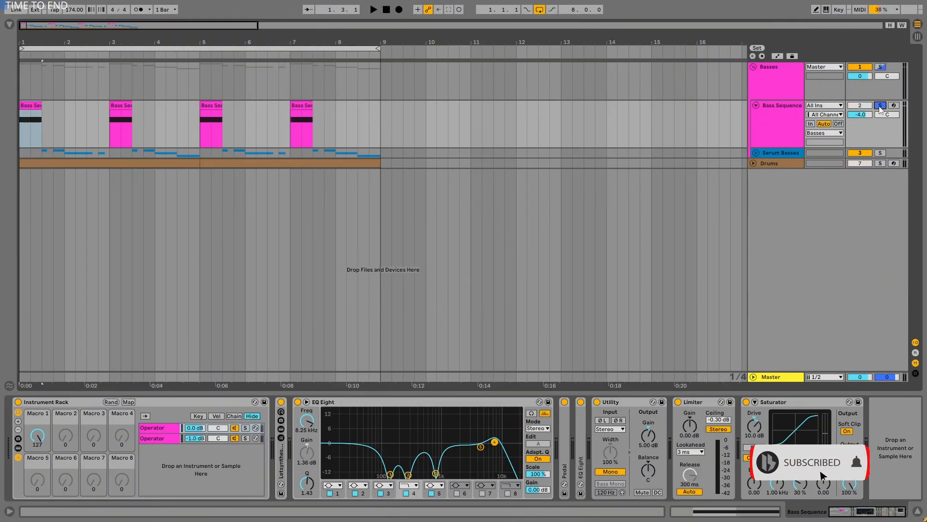
key("space")
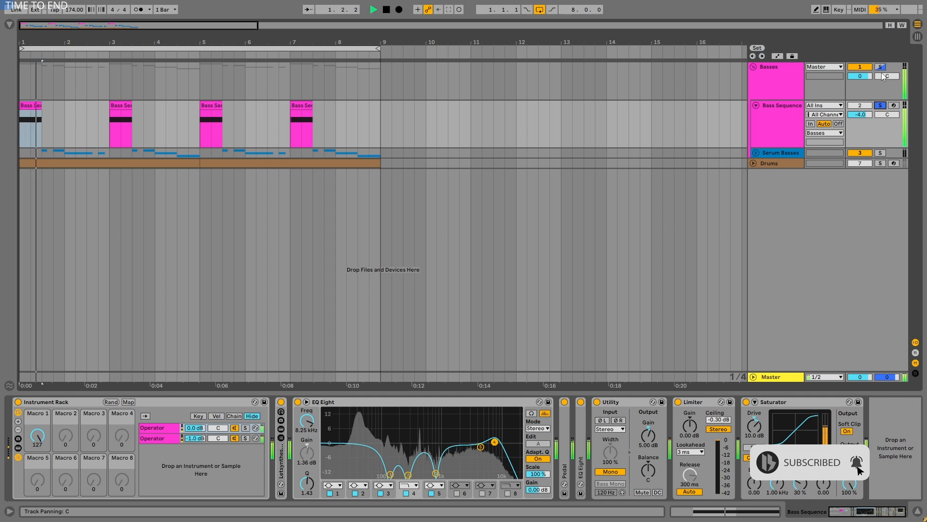
key("space")
- Show the Bass Sequence track's device chain and collapse the first EQ Eight, leaving the Letsynthesize Phat Rack collapsed as well
left_click(773, 108)
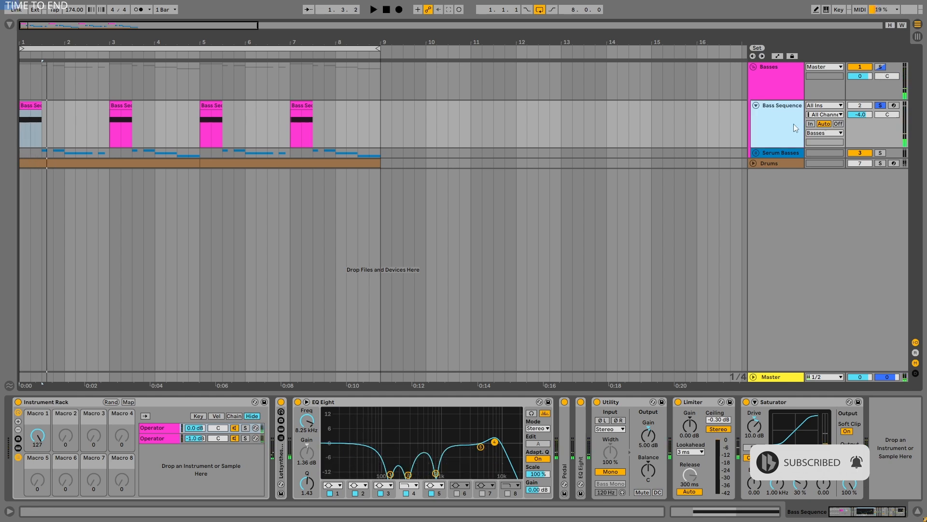
left_click(775, 92)
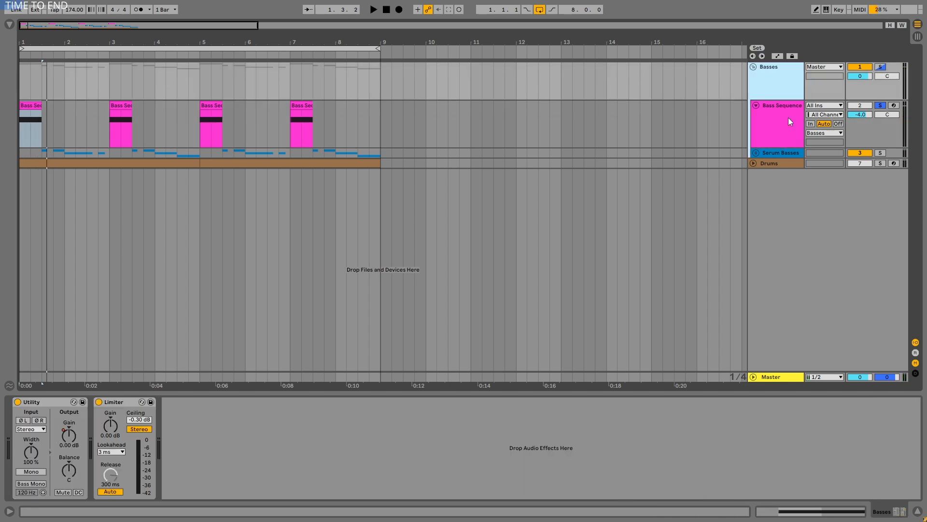
left_click(788, 117)
double_click(354, 403)
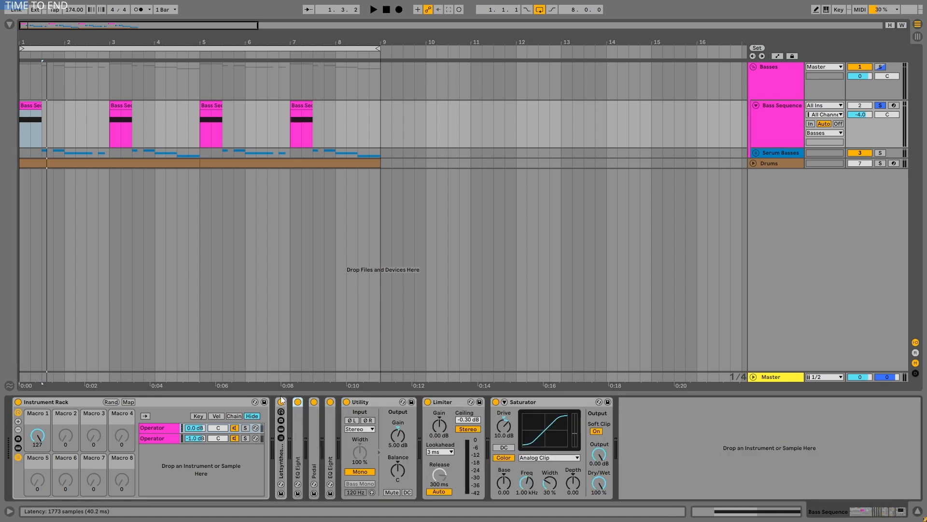
double_click(281, 461)
double_click(338, 407)
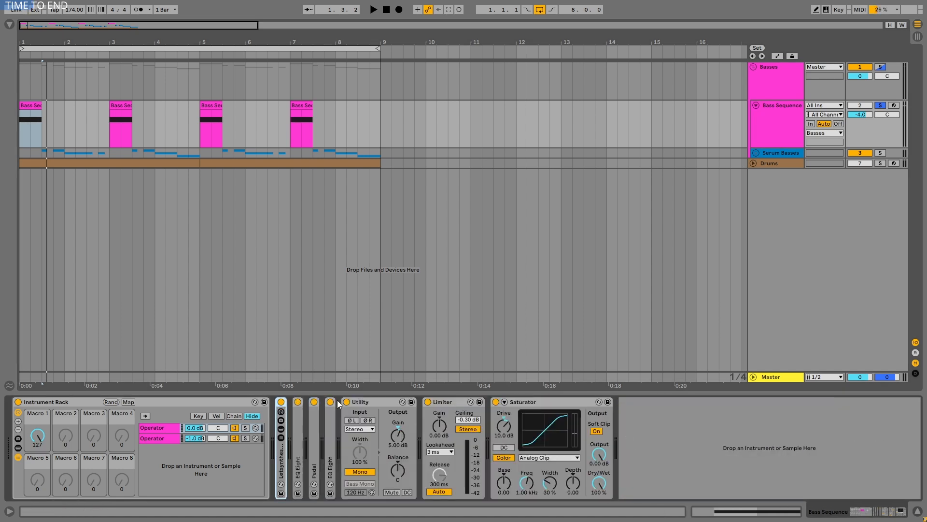
- Bypass the Letsynthesize Phat Rack, both EQ Eights and the Pedal, and play the bass without them
left_click(282, 402)
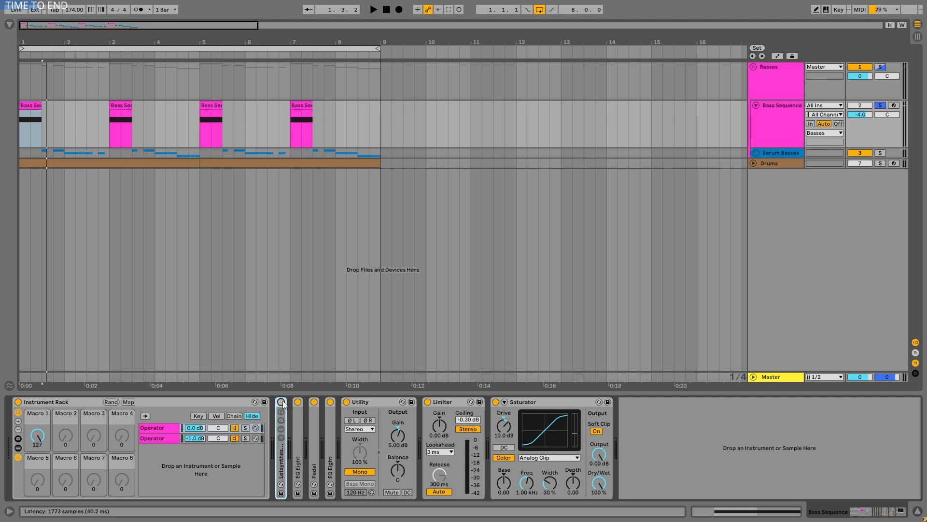
left_click(298, 402)
left_click(313, 402)
left_click(330, 401)
key("space")
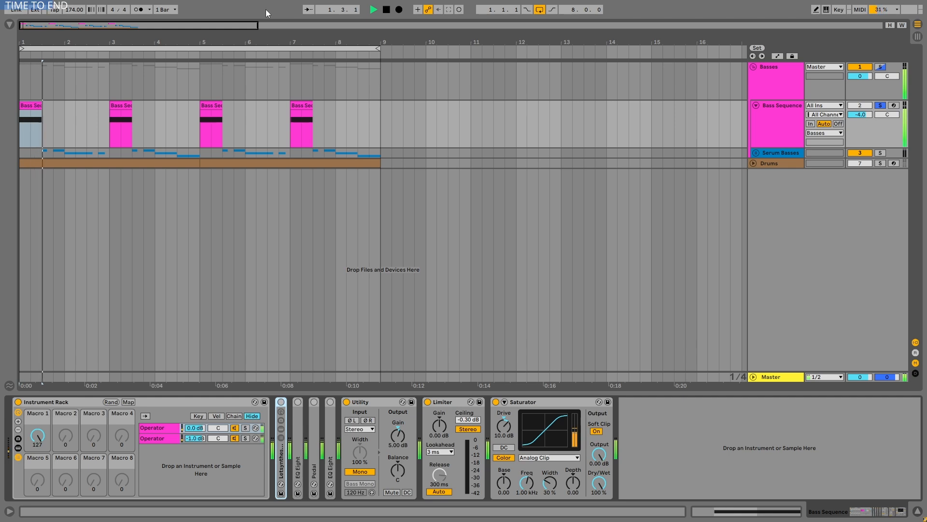
key("space")
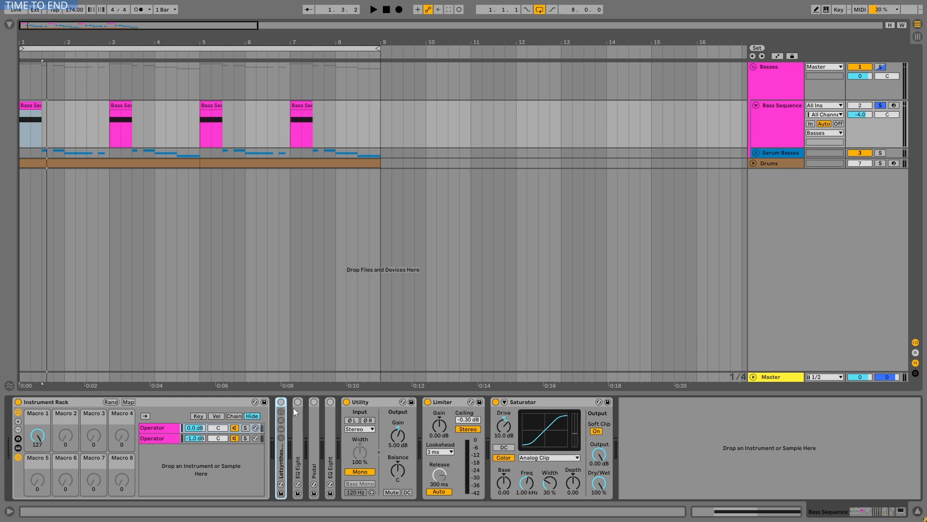
- Expand and re-enable the Letsynthesize Phat Rack, and play the bass through it
double_click(282, 462)
key("space")
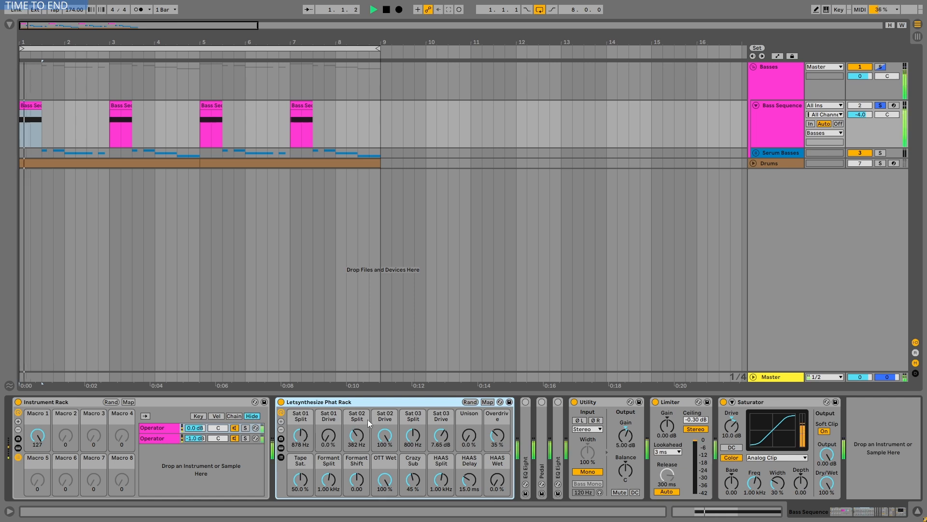
key("space")
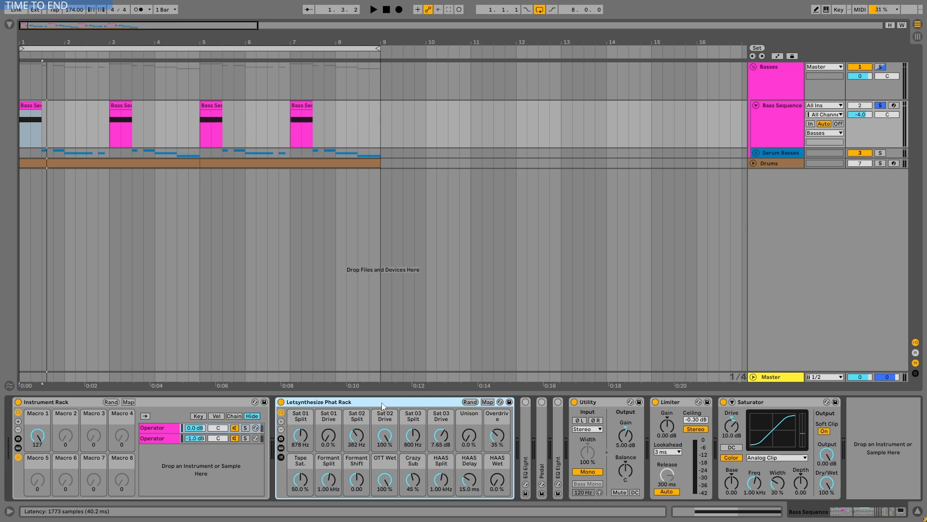
- Expand and enable the first EQ Eight, and compare the playing bass with the EQ bypassed and active
double_click(527, 430)
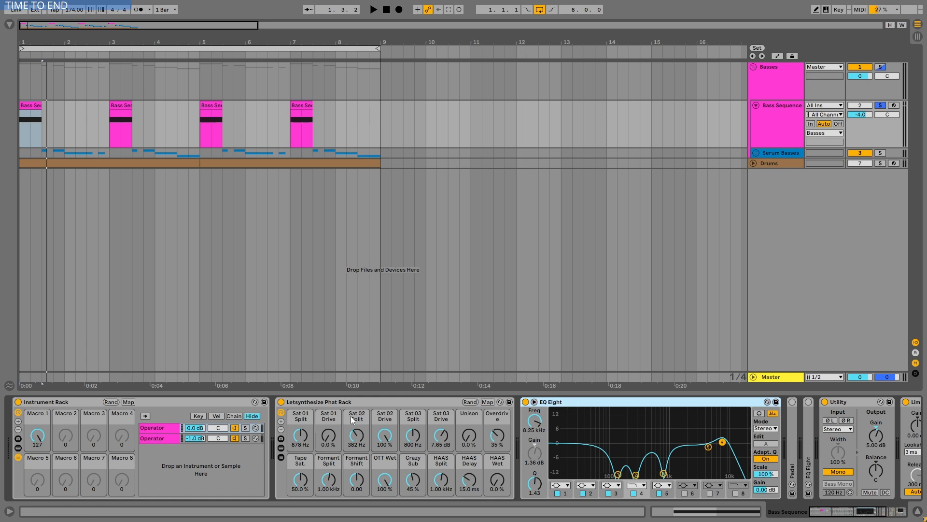
left_click(367, 416)
left_click(619, 438)
key("space")
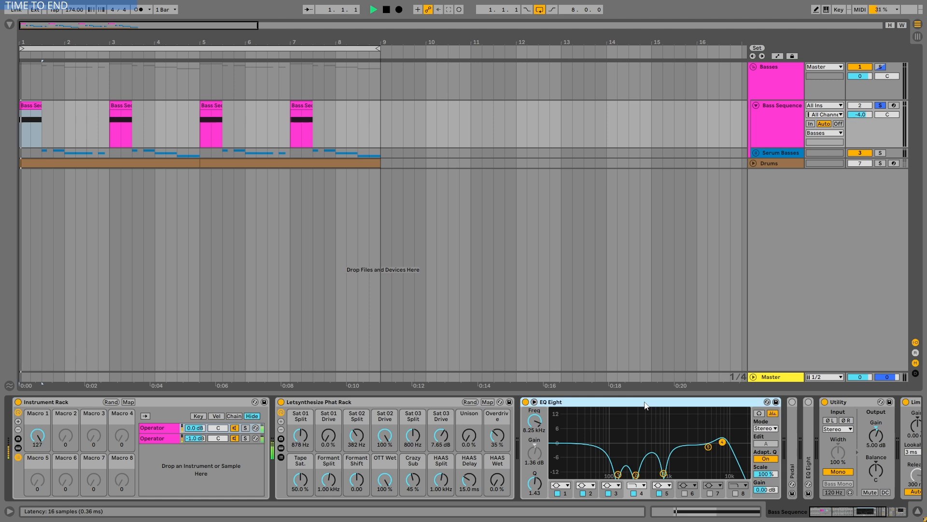
left_click(526, 402)
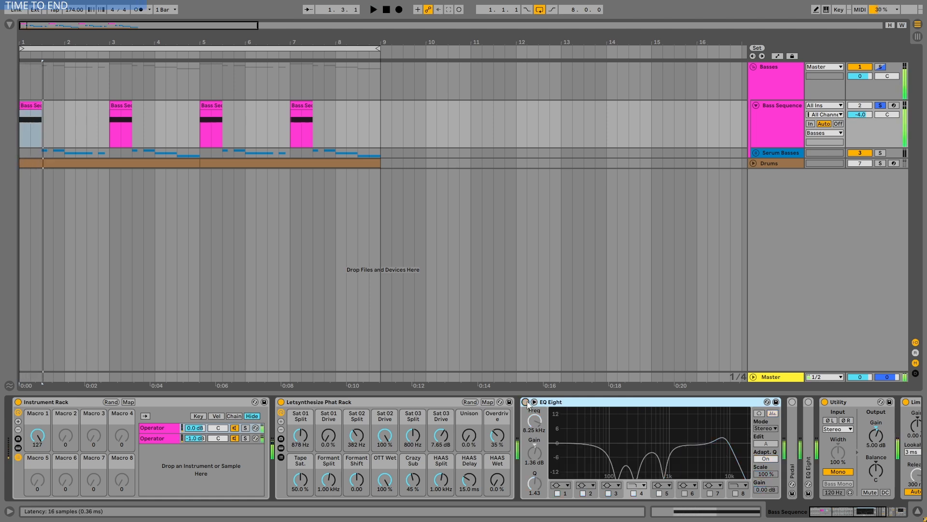
left_click(525, 402)
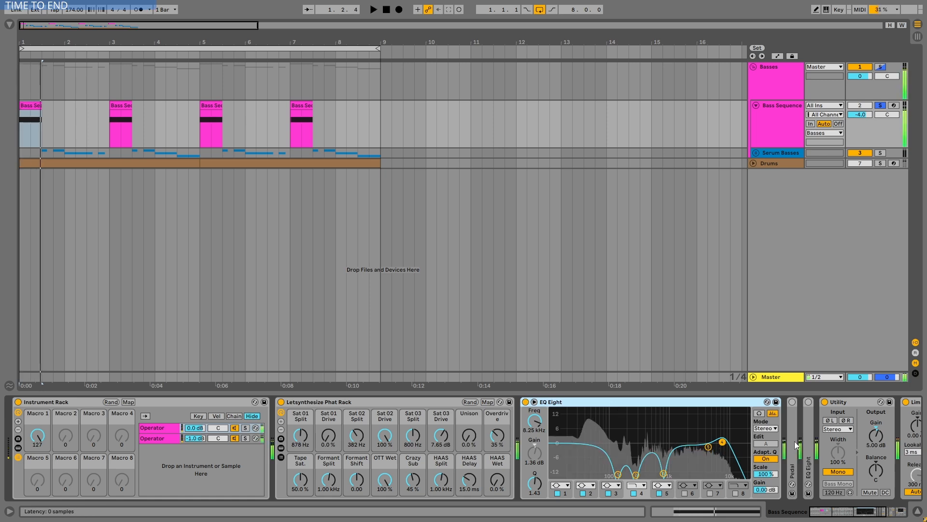
- Expand and enable the Pedal after the first EQ Eight, and play the bass with the distortion
double_click(792, 464)
left_click(846, 514)
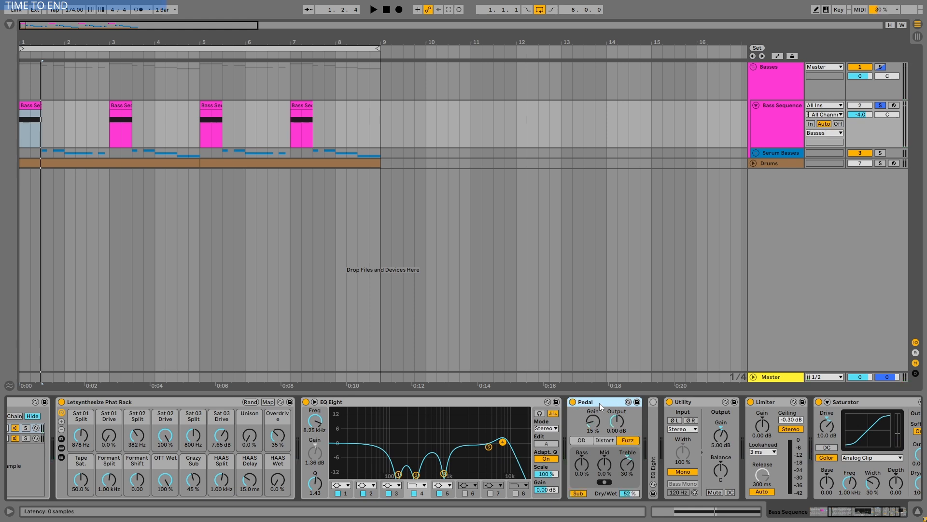
key("space")
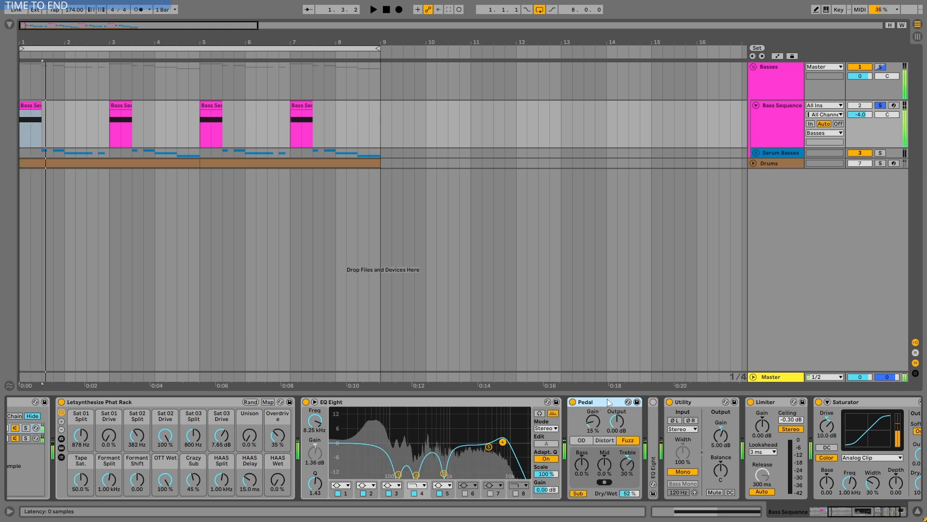
key("space")
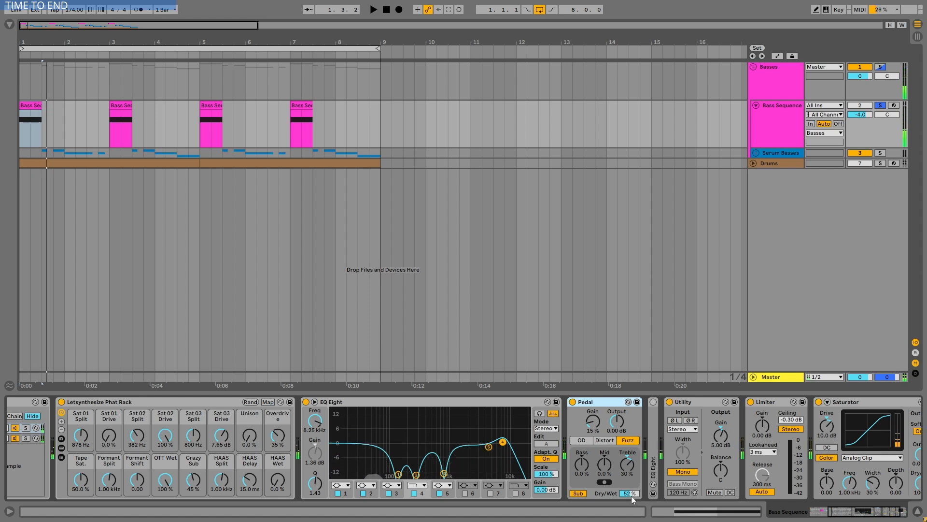
- Try a higher Dry/Wet amount on the Pedal while playing, and undo the change
left_click_drag(631, 496, 631, 473)
key("space")
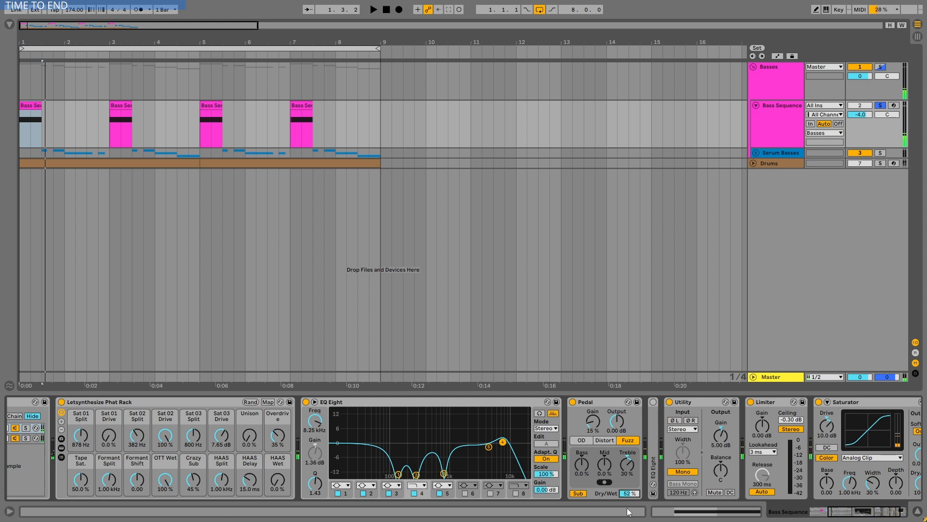
key("ctrl+z")
- Expand and enable the second EQ Eight after the Pedal, and select its low-mid dip band
double_click(653, 406)
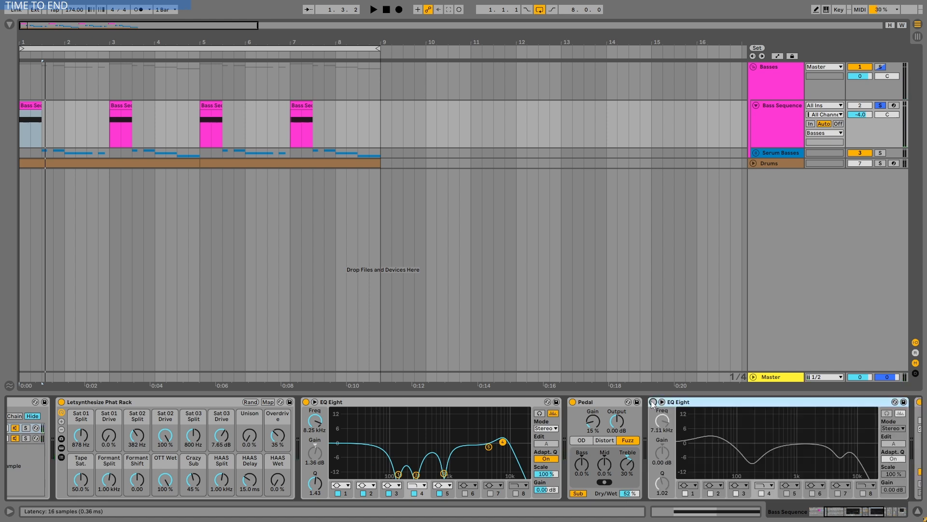
left_click(653, 401)
scroll(646, 456, "right", 3)
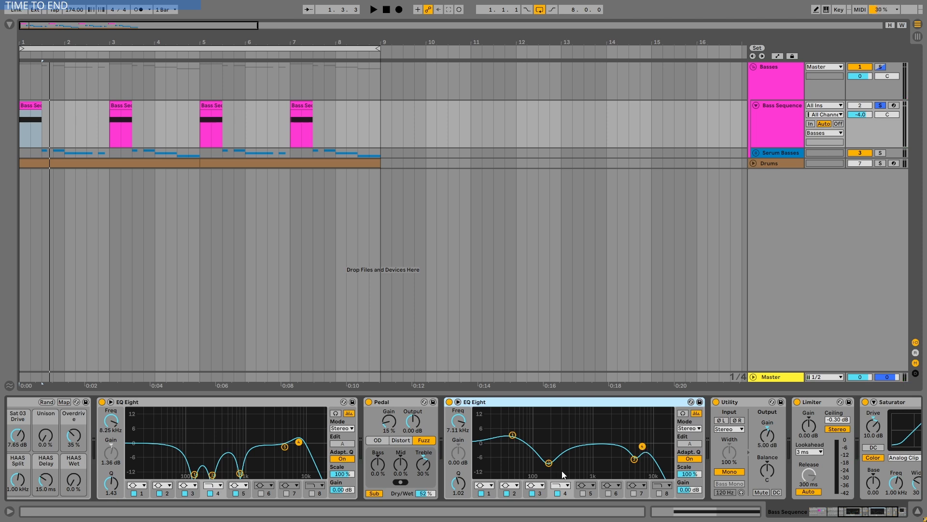
left_click(549, 463)
- Examine the settings of the Utility, Limiter and Saturator at the end of the device chain
left_click(746, 403)
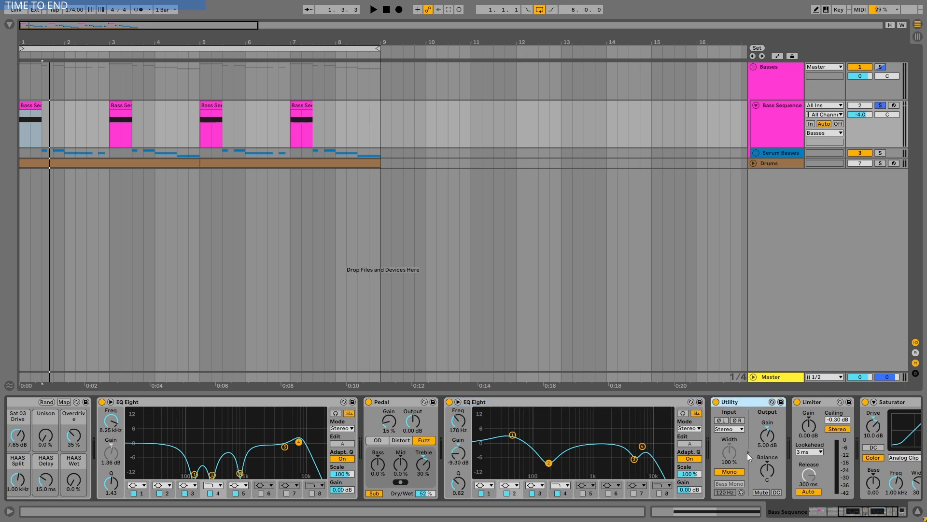
left_click_drag(859, 503, 872, 512)
left_click(781, 406)
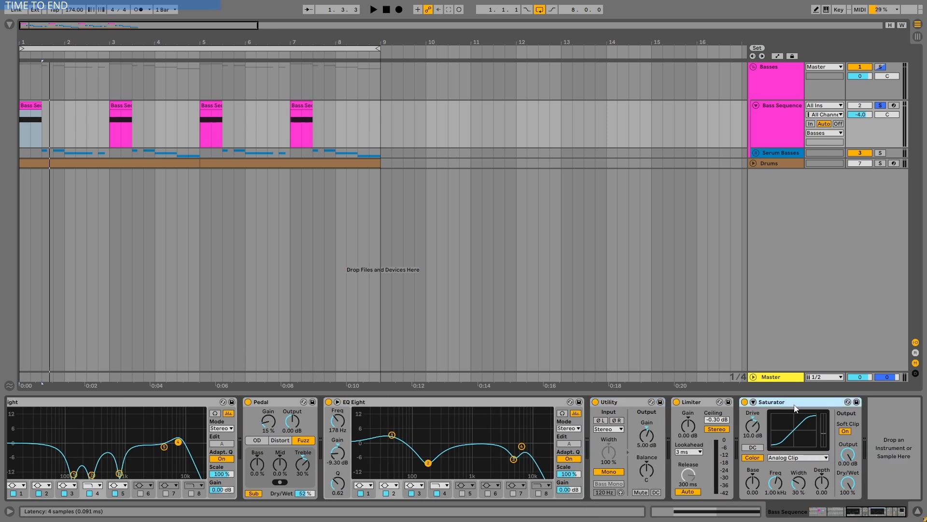
left_click(744, 402)
- Collapse every effect after the Instrument Rack, from the Letsynthesize Phat Rack through the Saturator
scroll(366, 403, "up", 5)
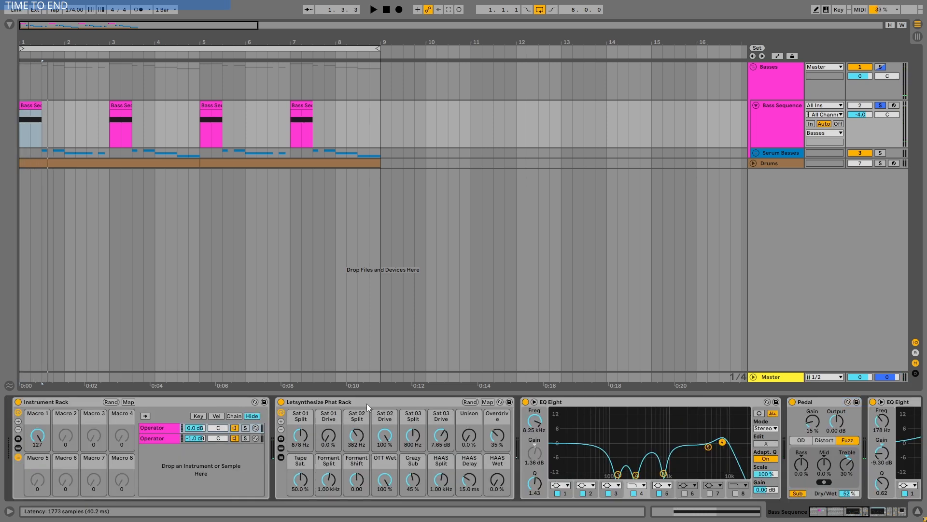
double_click(366, 404)
double_click(358, 403)
double_click(367, 403)
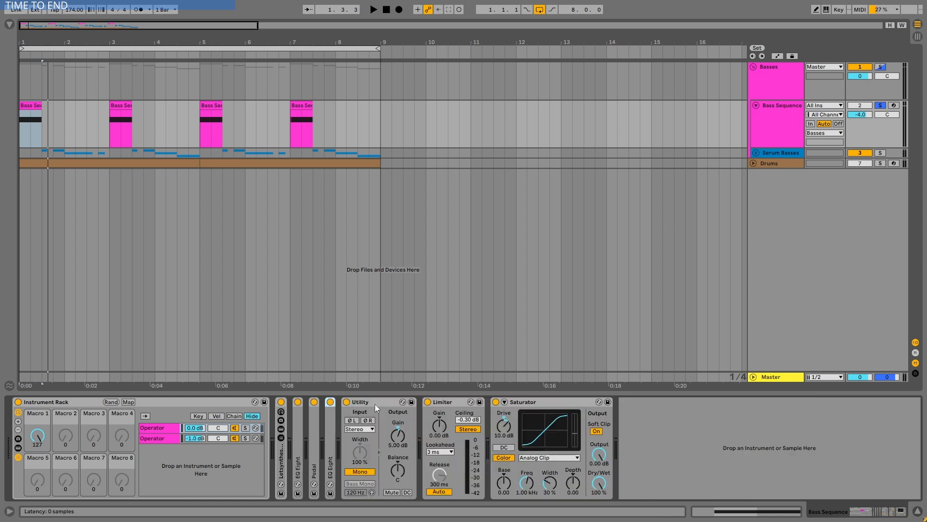
double_click(375, 404)
double_click(372, 402)
double_click(390, 405)
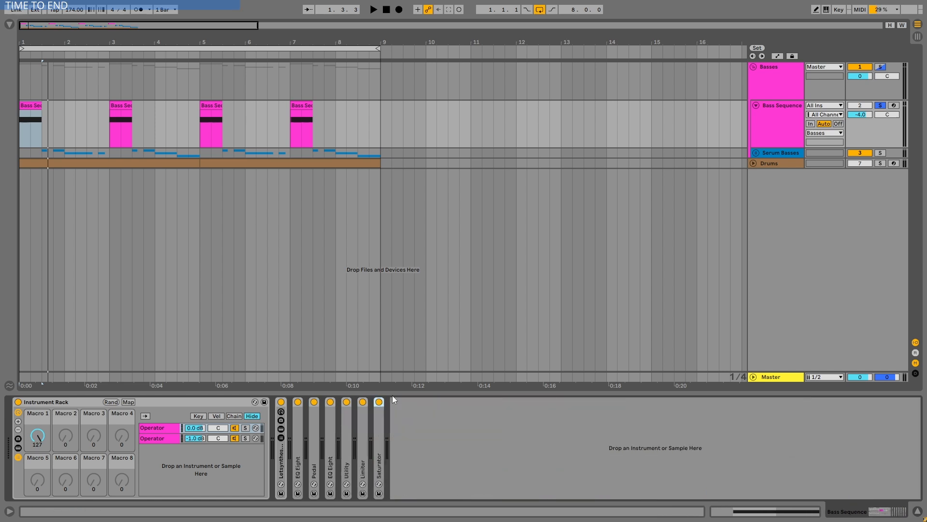
- Solo the first Operator chain in the Instrument Rack and play it on its own
left_click(182, 431)
left_click(244, 429)
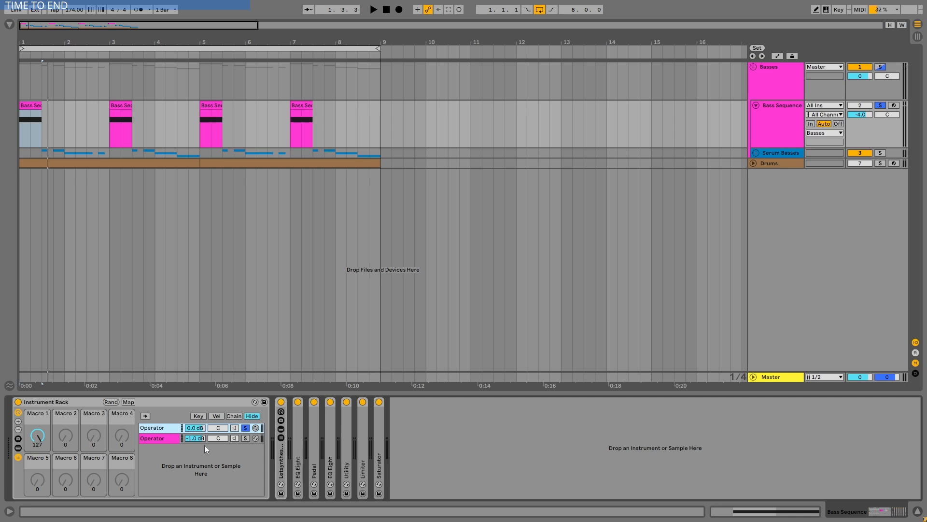
key("space")
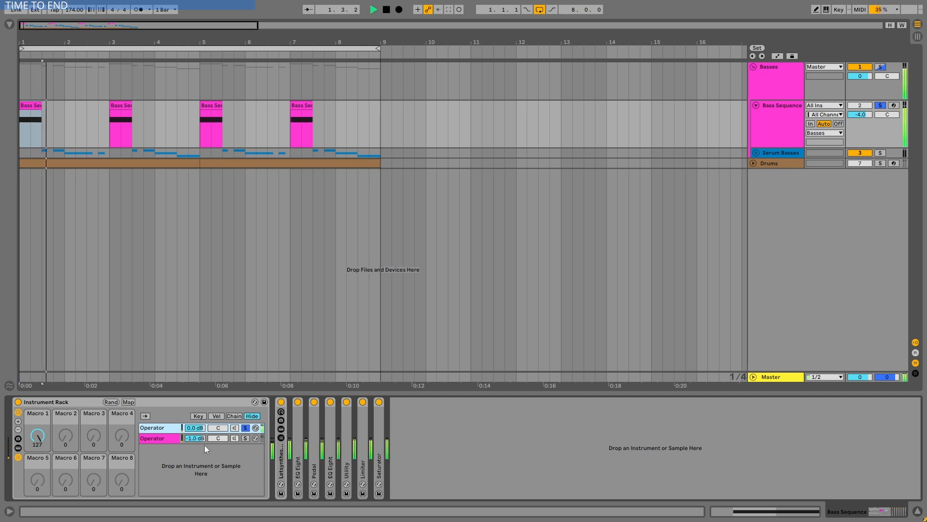
key("space")
- Switch the solo to the second Operator chain in the Instrument Rack and play it
left_click(164, 438)
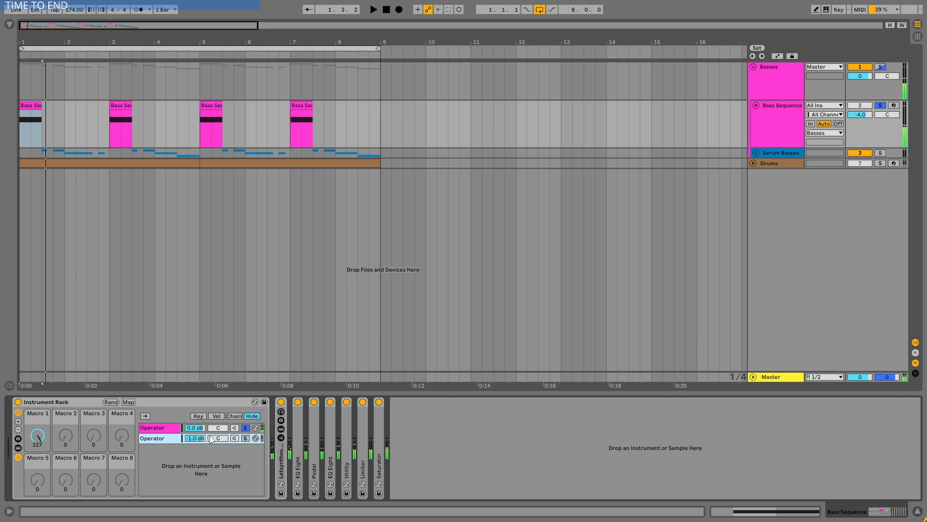
left_click(246, 438)
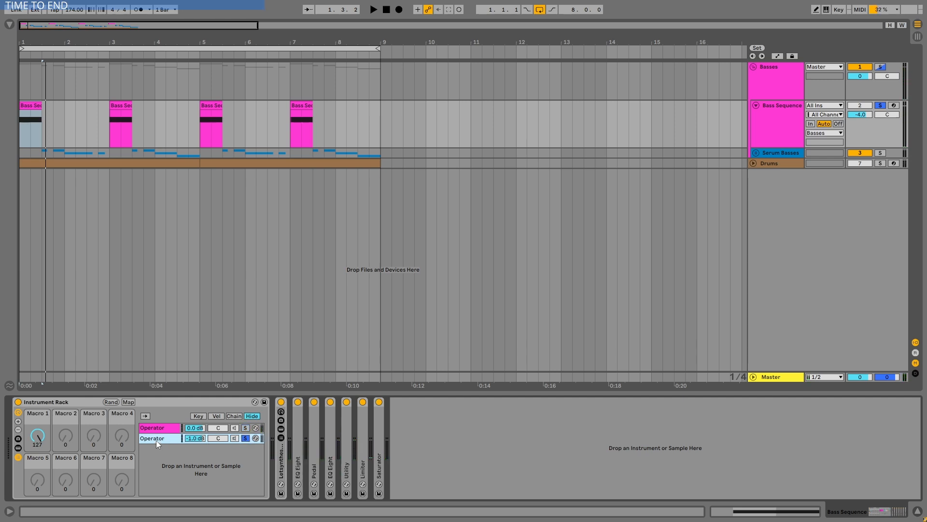
key("space")
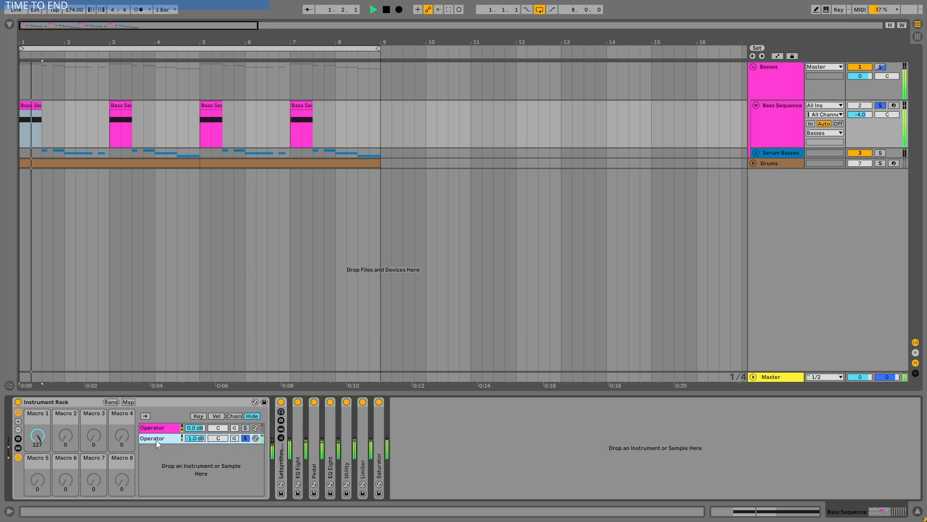
- Unsolo the second Operator chain and compare the playing bass with that chain off and on
left_click(247, 438)
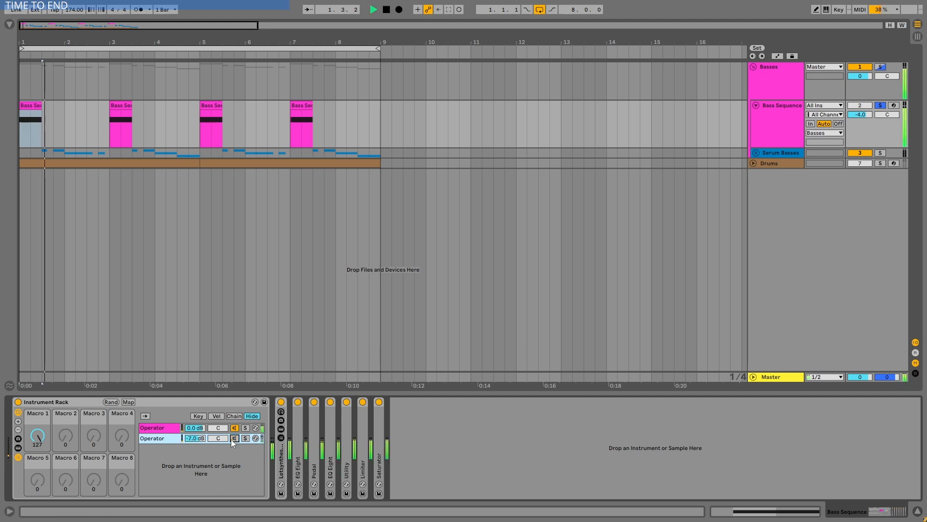
left_click(232, 439)
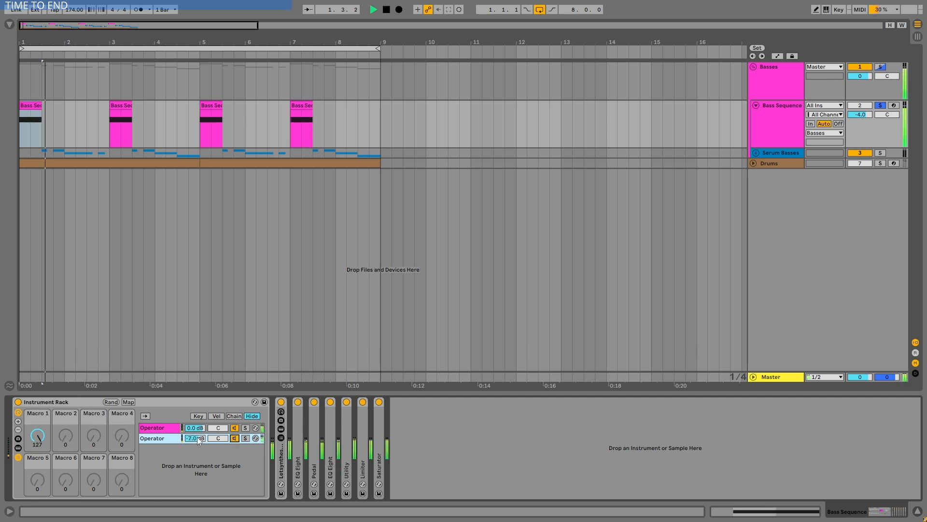
key("space")
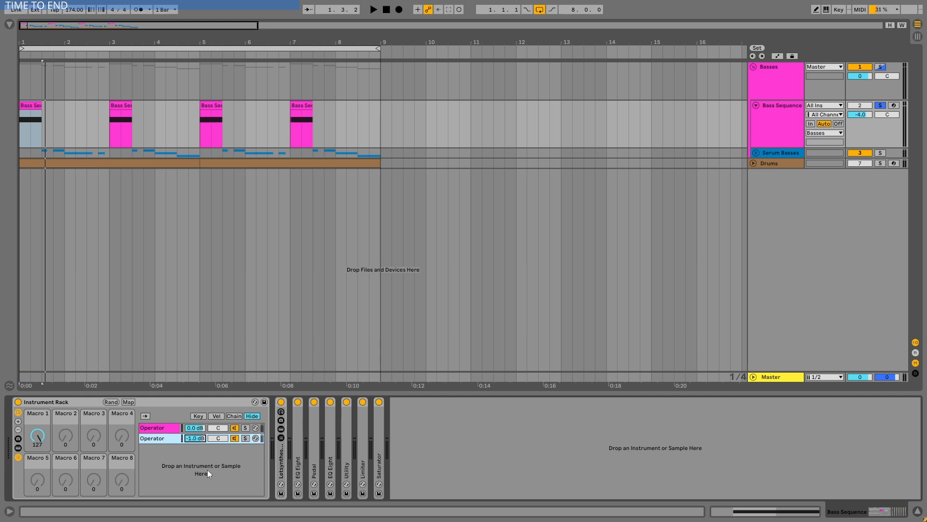
- Raise the second Operator chain's volume to 6.0 dB and play the bass
key("Up")
key("Up")
key("Up")
key("Up")
key("space")
key("space")
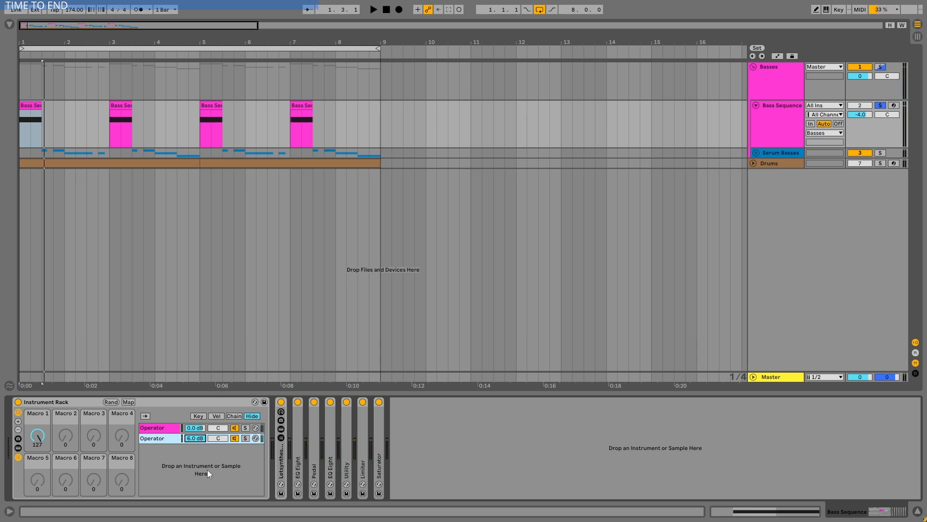
- Rename the first Operator chain as Crunch and the second Operator chain as Scream
left_click(174, 429)
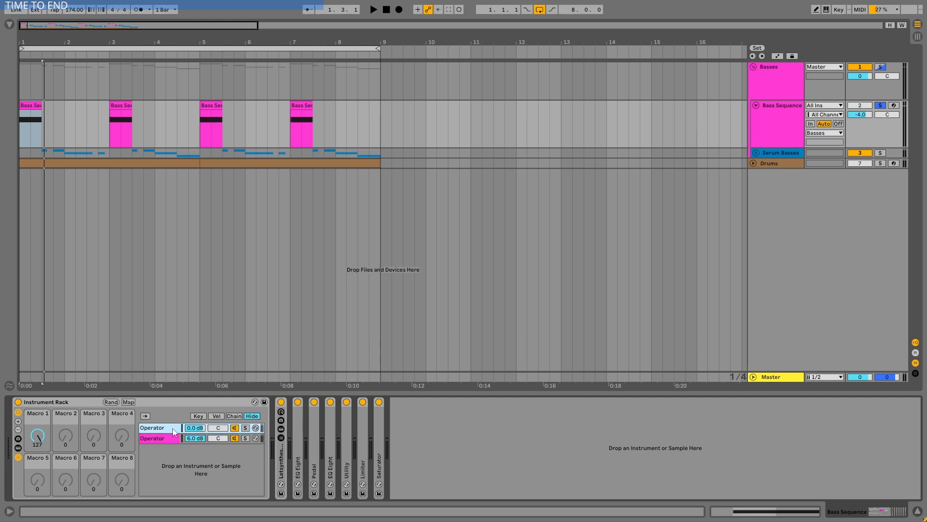
key("ctrl+r")
type("C")
key("Tab")
type("Sc")
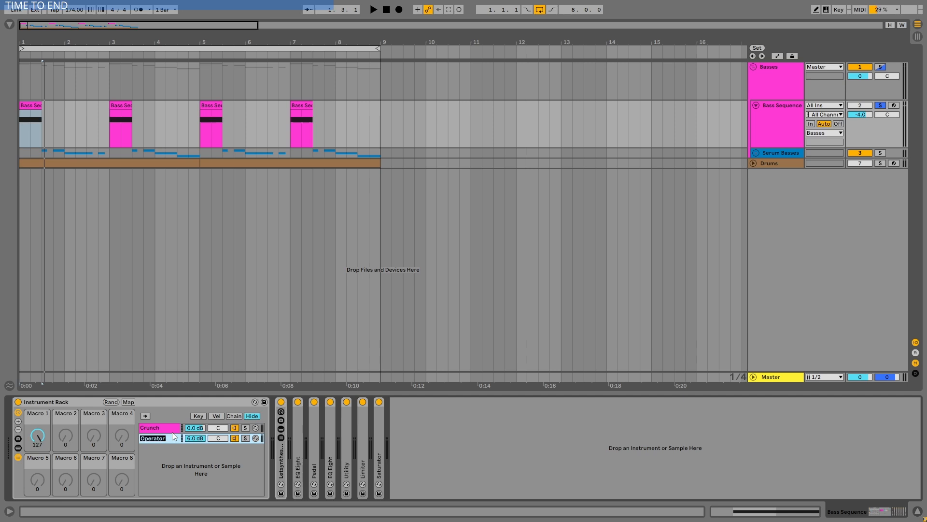
- Play the bass, lower the Scream chain's volume to -1.0 dB, and play it again to compare
key("space")
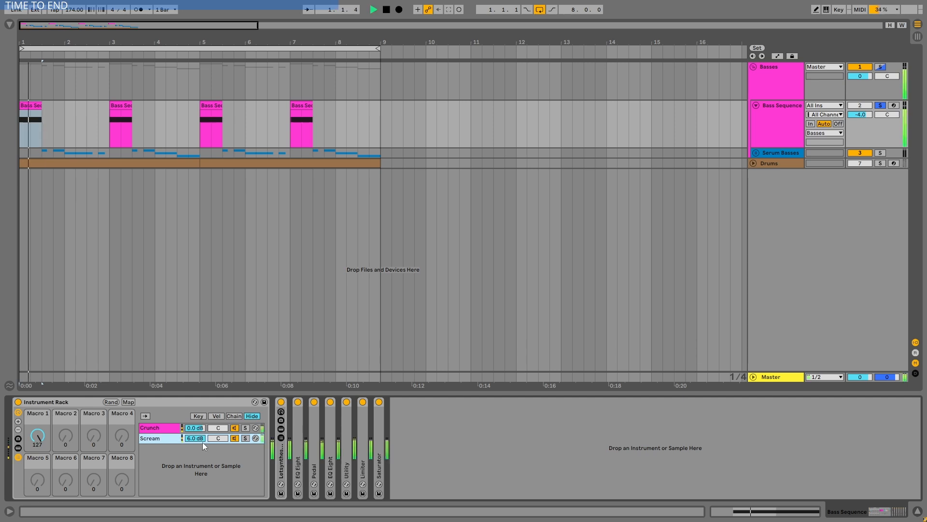
key("space")
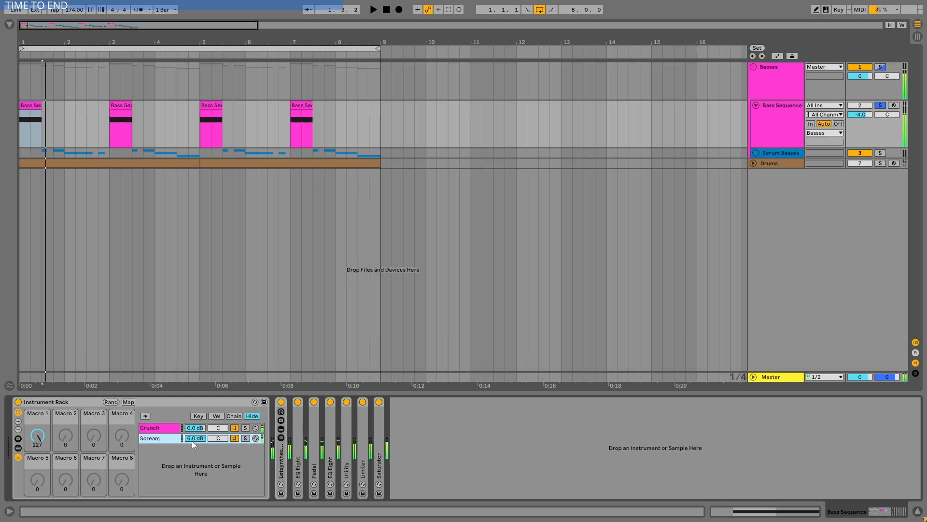
type("3")
key("Return")
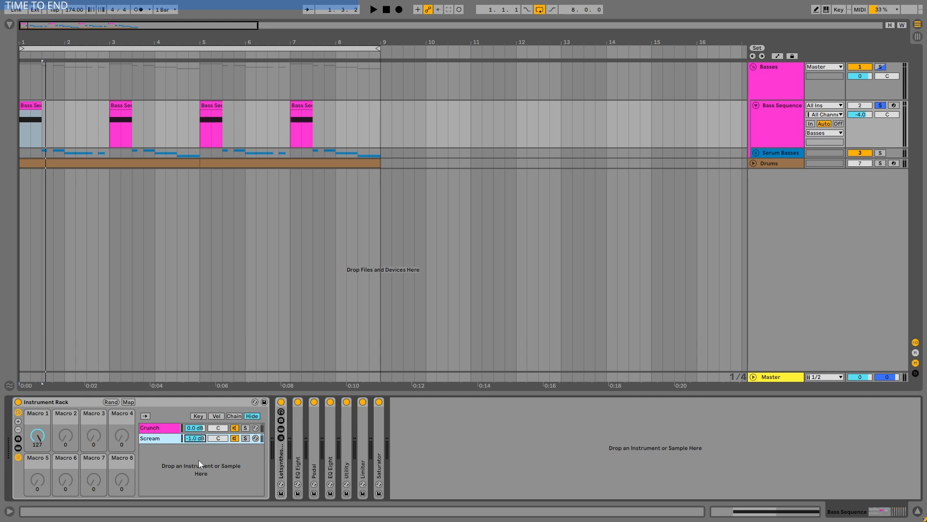
key("space")
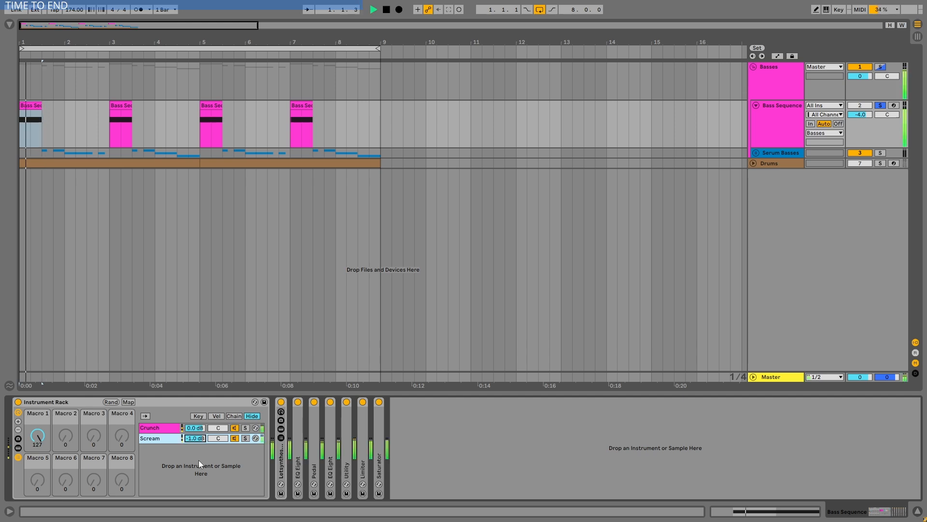
key("space")
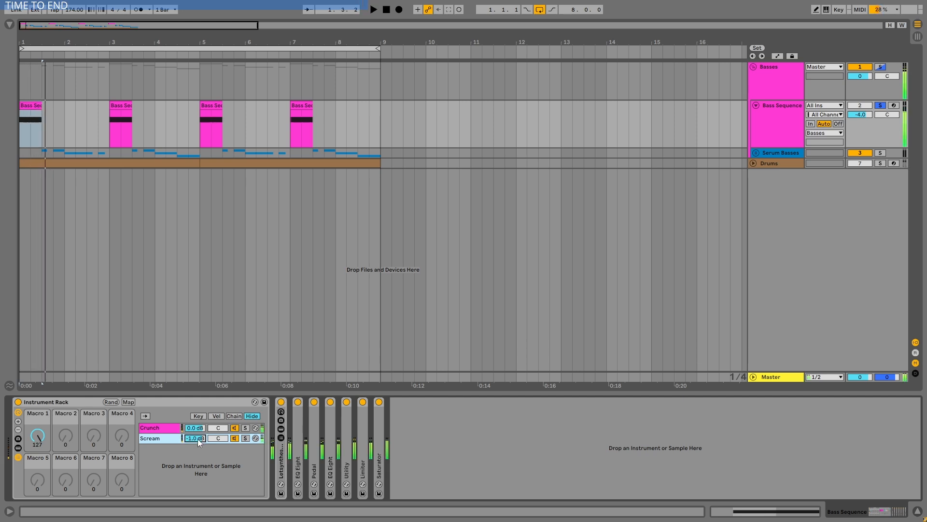
- Set the Scream chain's volume to 4.0 dB and open that chain's Operator
type("4")
key("Return")
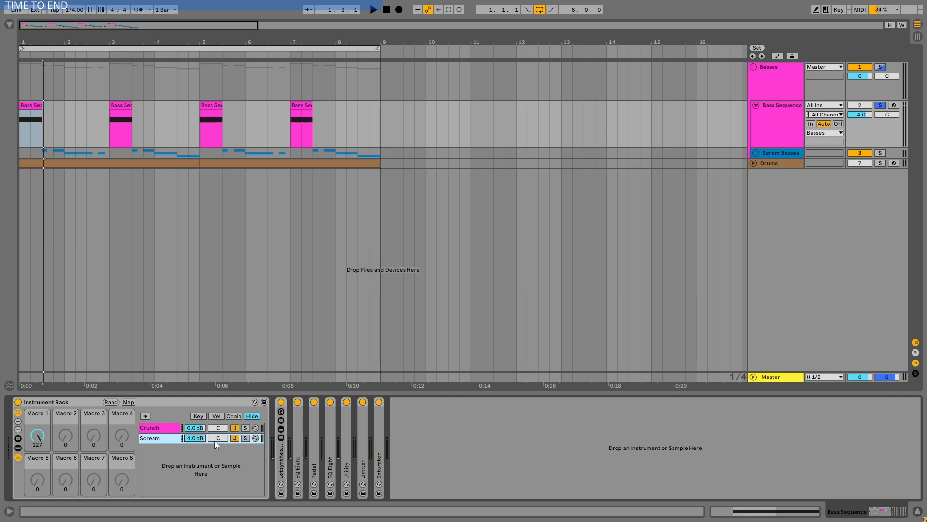
left_click(168, 439)
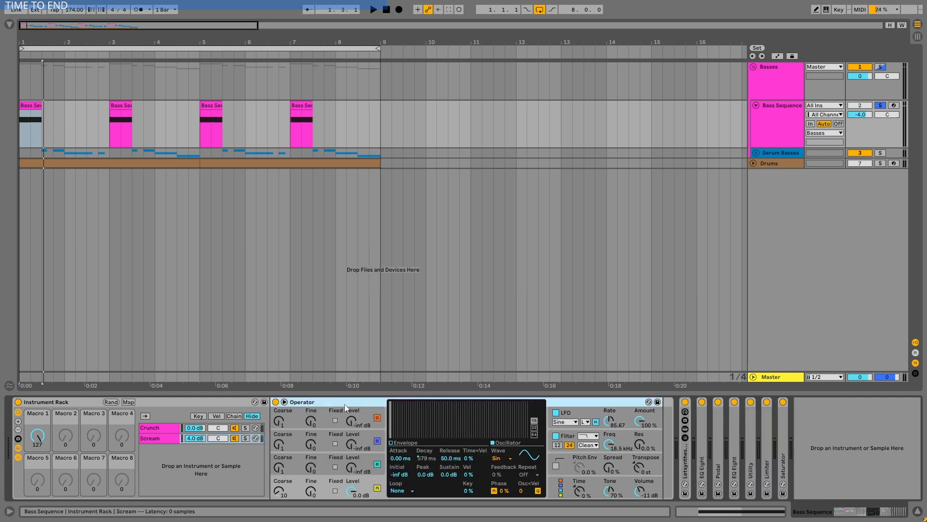
- Audition the Scream Operator's oscillator A with Coarse values such as 8, 9, 12 and 16, and return it to 10
left_click(283, 492)
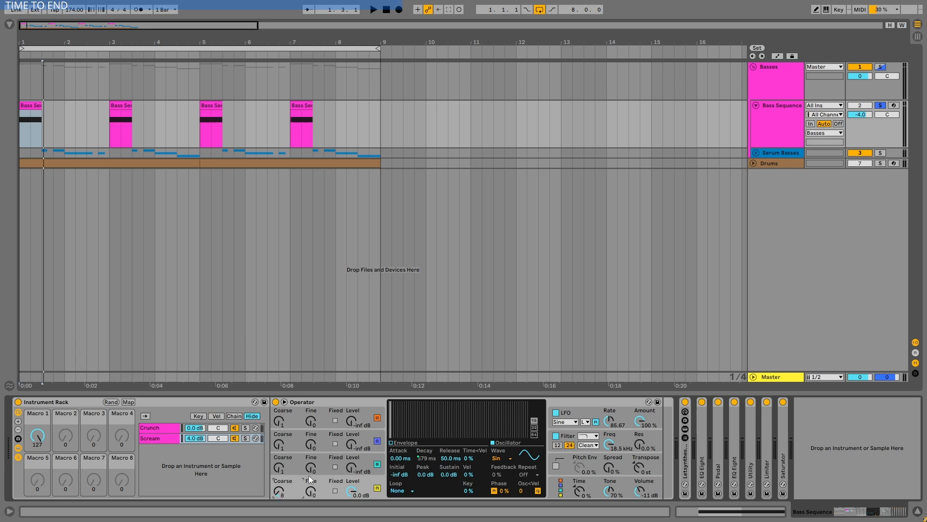
key("space")
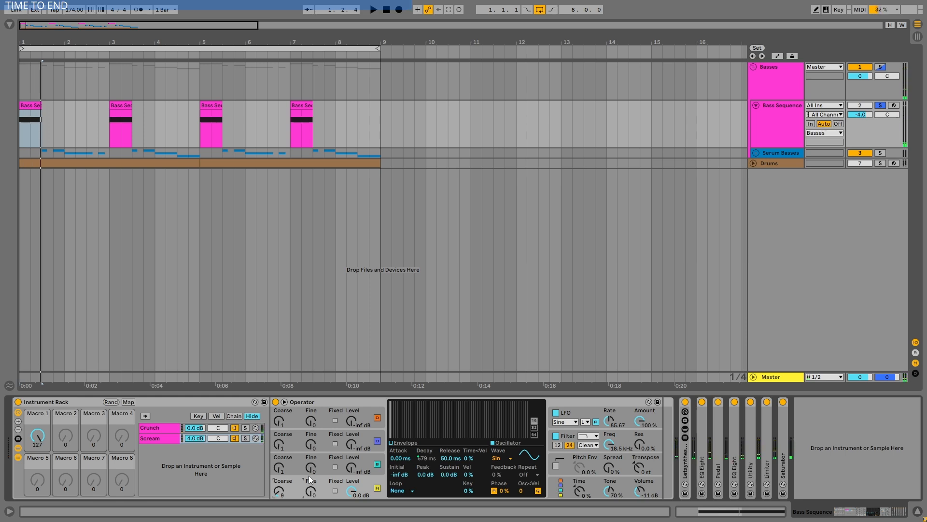
key("space")
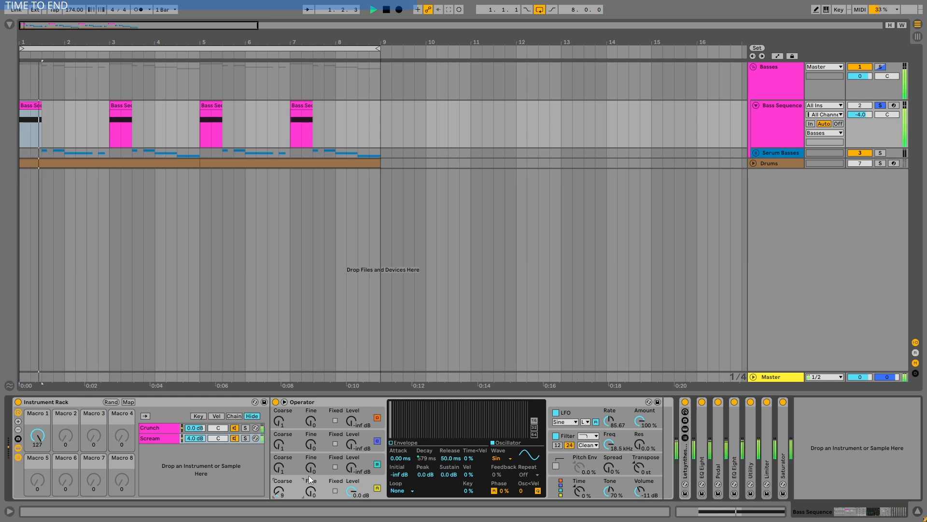
key("space")
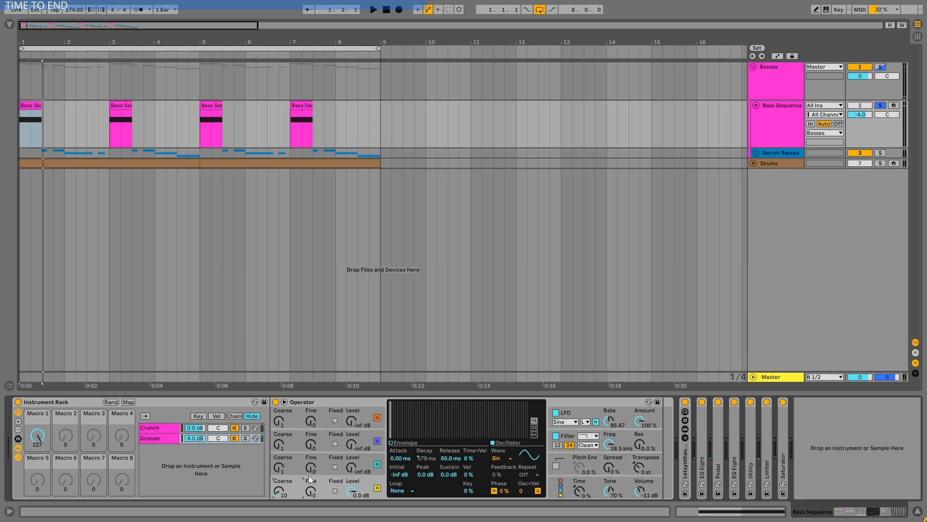
key("space")
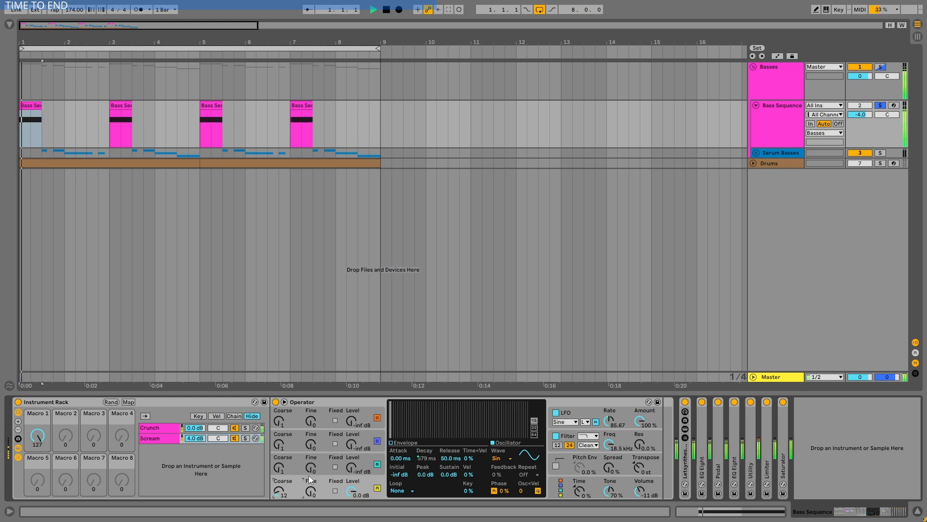
key("space")
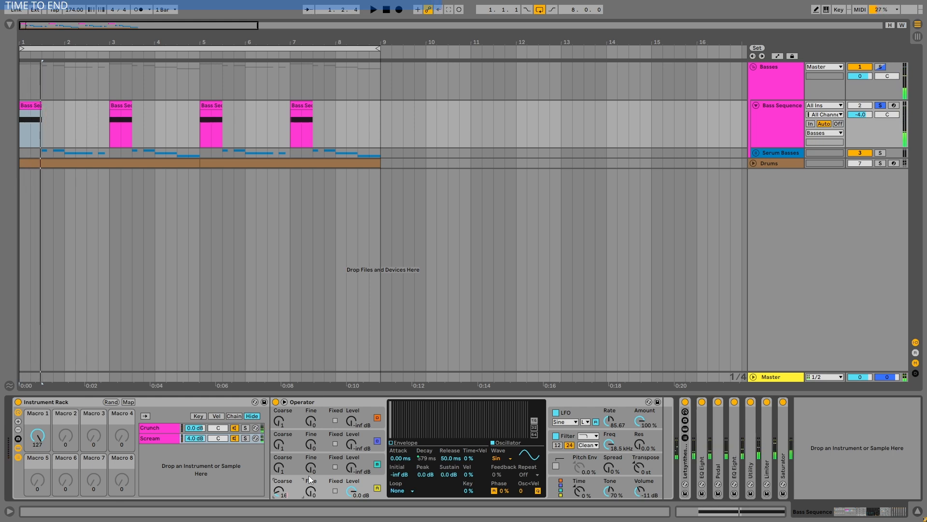
key("space")
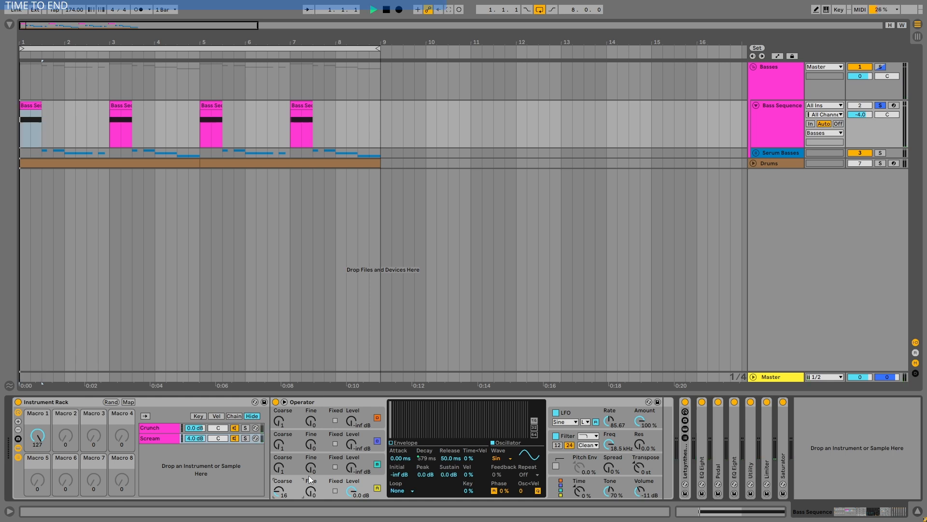
key("space")
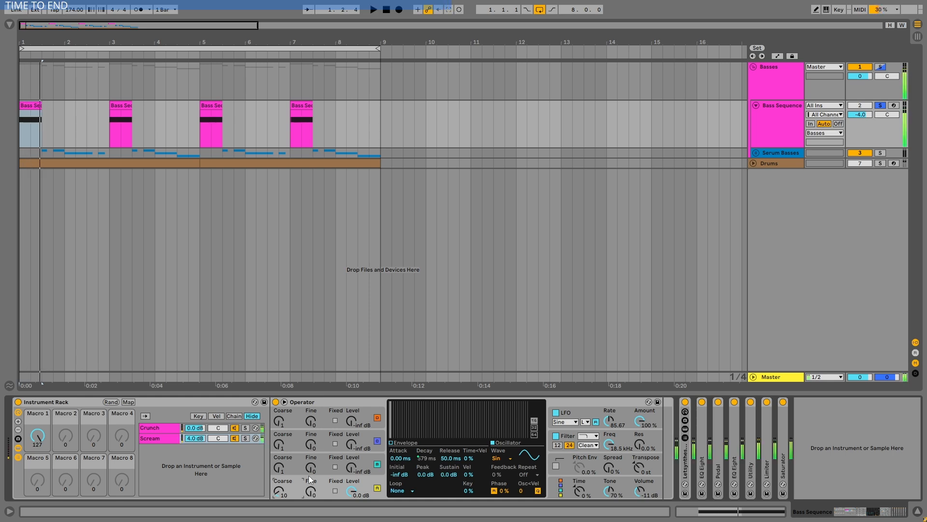
key("space")
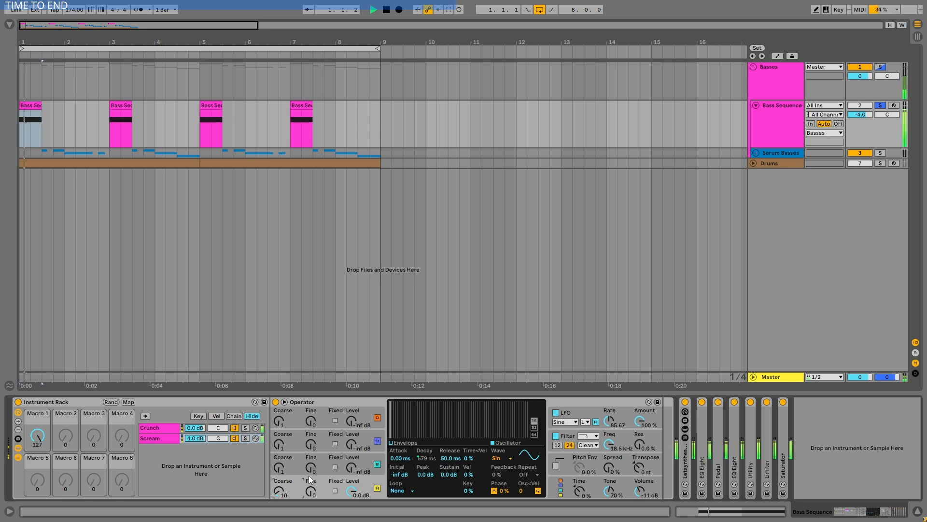
key("space")
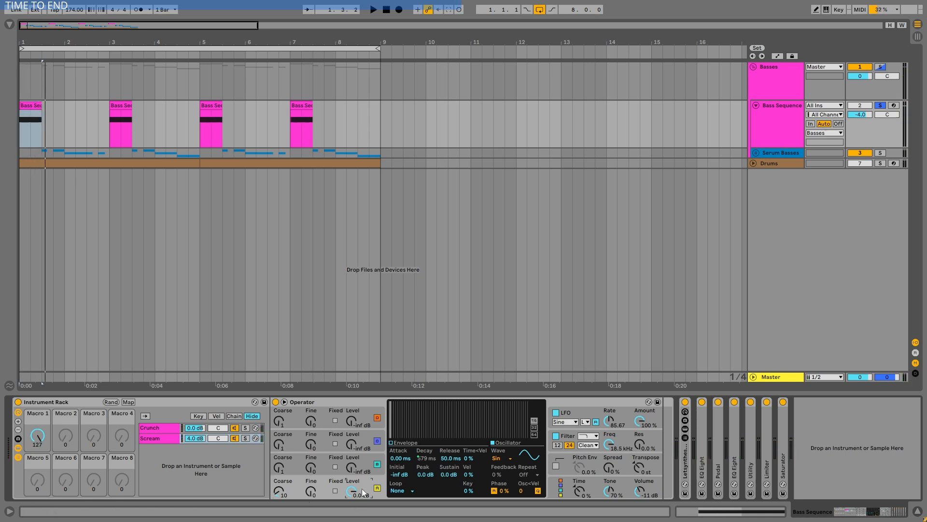
- Open the Crunch chain's Operator and turn off its oscillators B and C
left_click(173, 437)
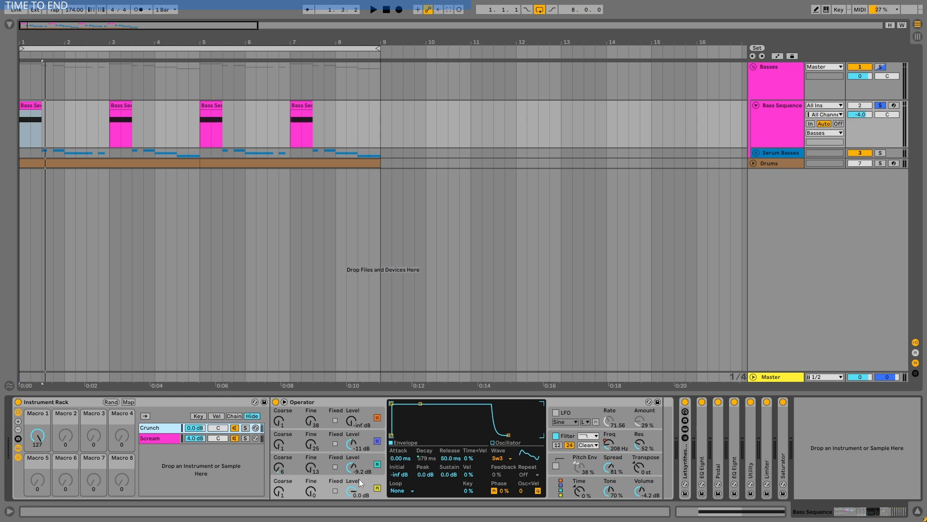
left_click(376, 454)
left_click(378, 441)
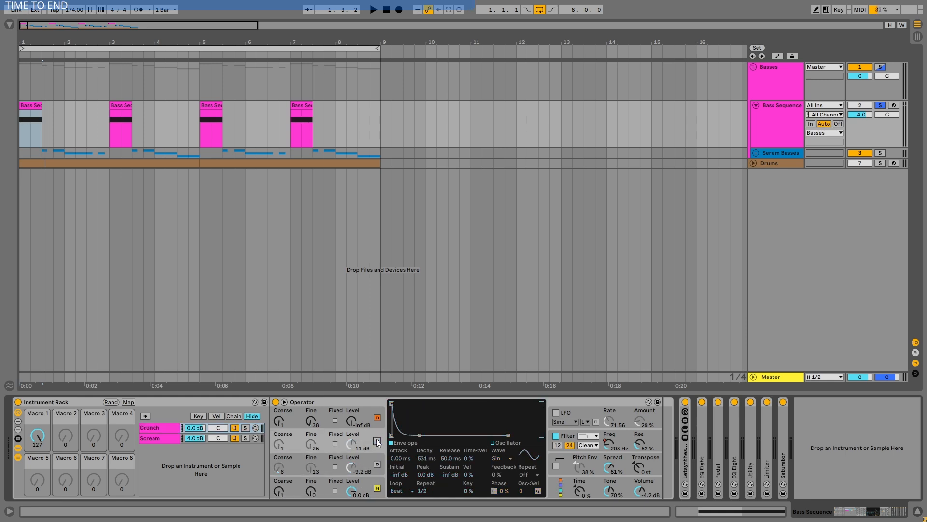
- Display oscillator A's waveform harmonics in the Crunch Operator and set the partial count to 16
left_click(376, 486)
left_click(509, 443)
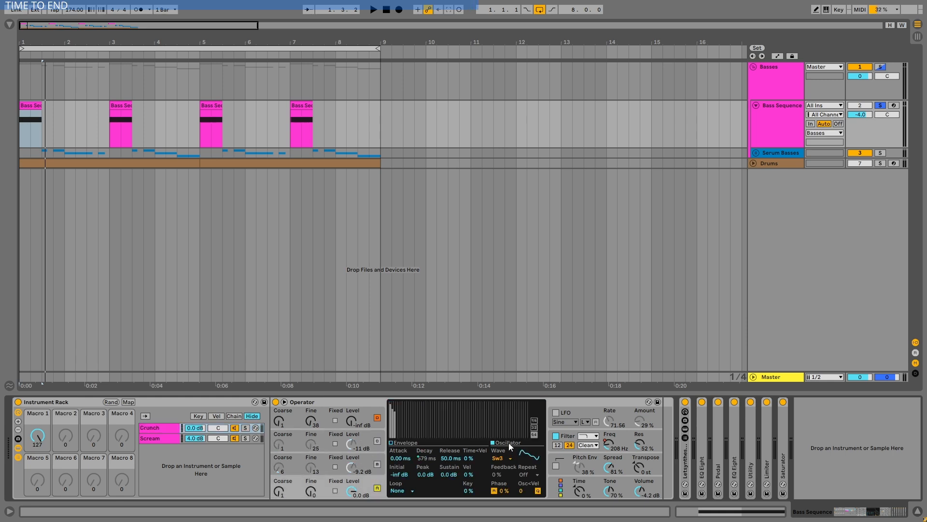
left_click(533, 420)
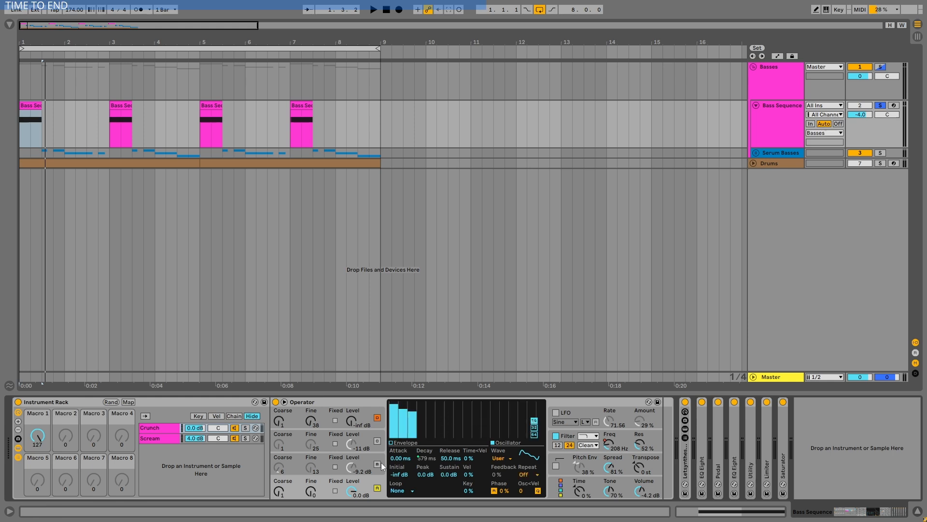
- Solo the Crunch chain and play it with only oscillator A sounding
key("space")
left_click(245, 428)
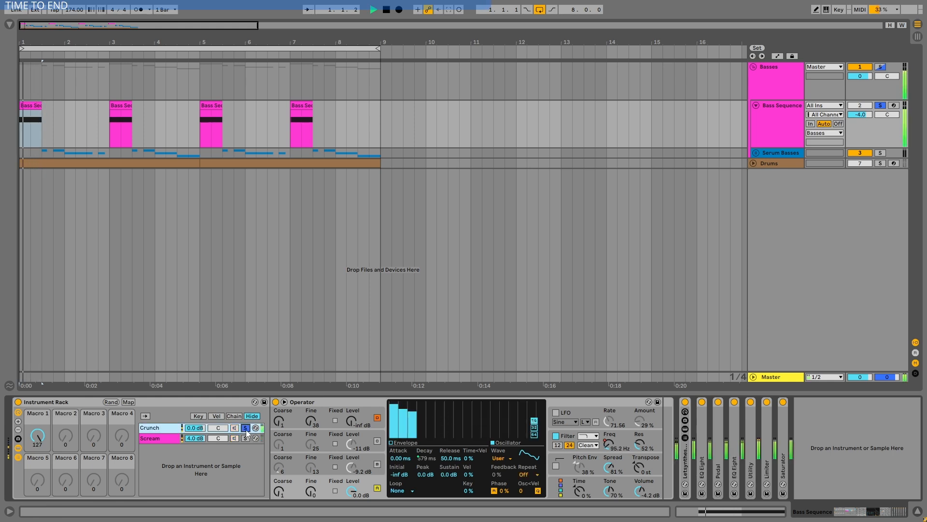
key("space")
- Turn oscillator B back on in the Crunch Operator, play the layer, and display oscillator B's envelope
left_click(367, 458)
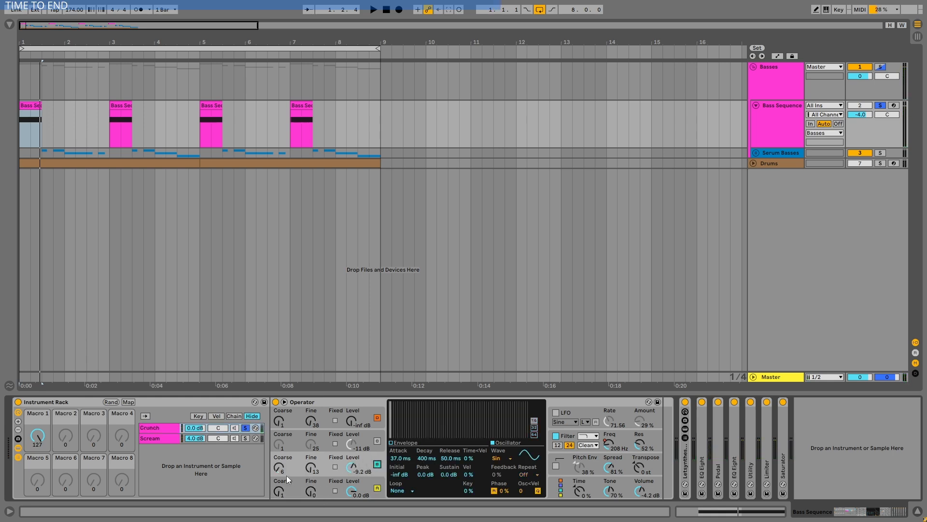
key("space")
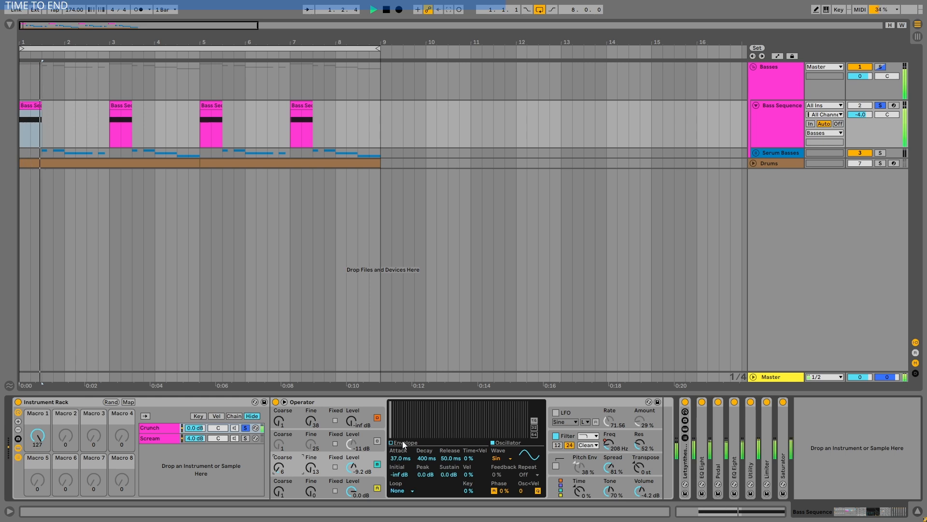
left_click(402, 443)
key("space")
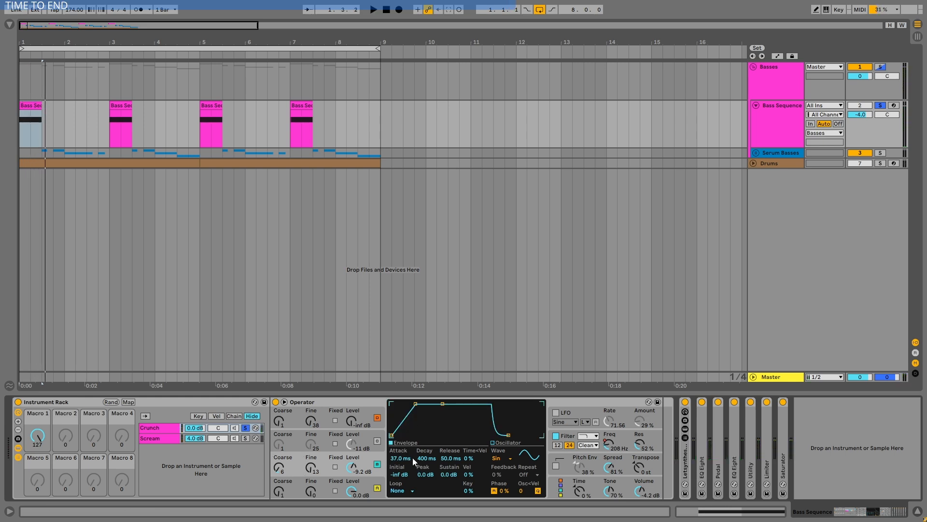
- Try a shorter envelope attack on oscillator B, play the layer to compare, and undo the attack change
key("space")
key("space")
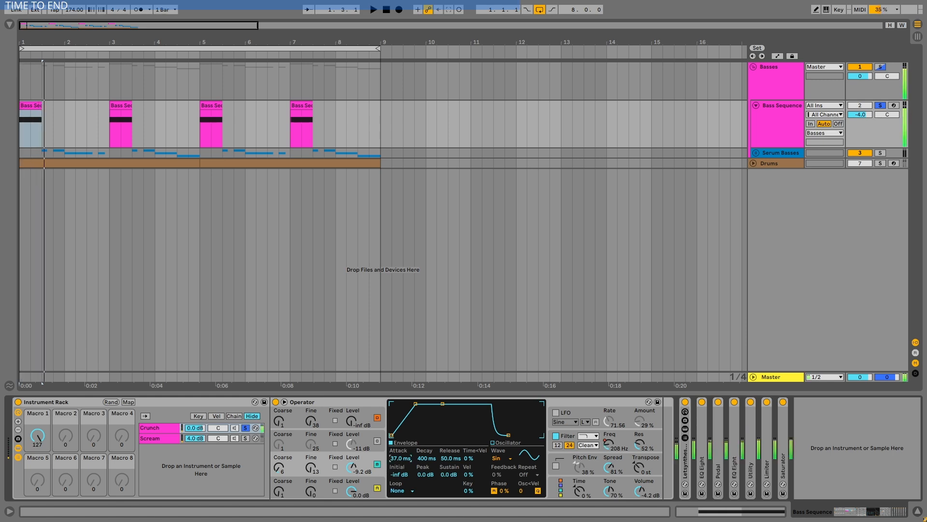
left_click_drag(400, 458, 400, 488)
key("space")
key("space")
key("ctrl+z")
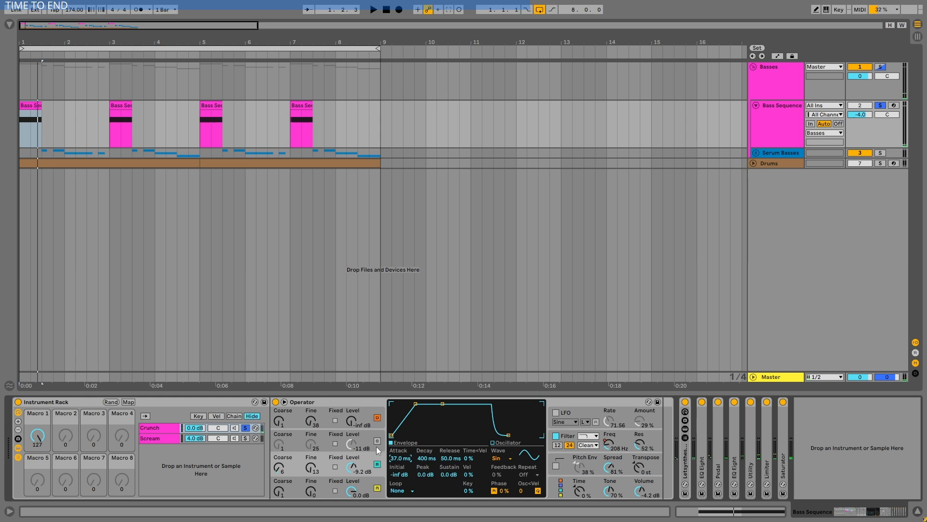
- Turn oscillator C back on in the Crunch Operator and compare the playing layer with it off and on
left_click(372, 431)
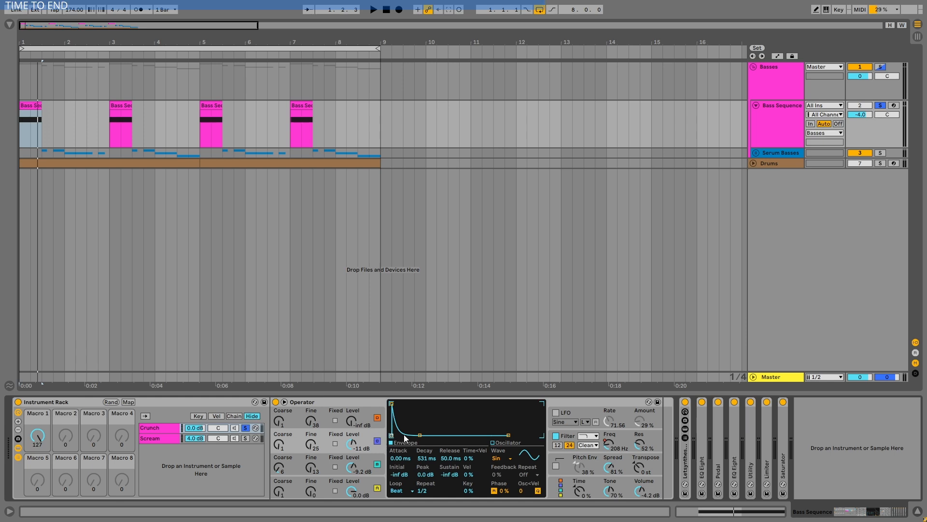
key("space")
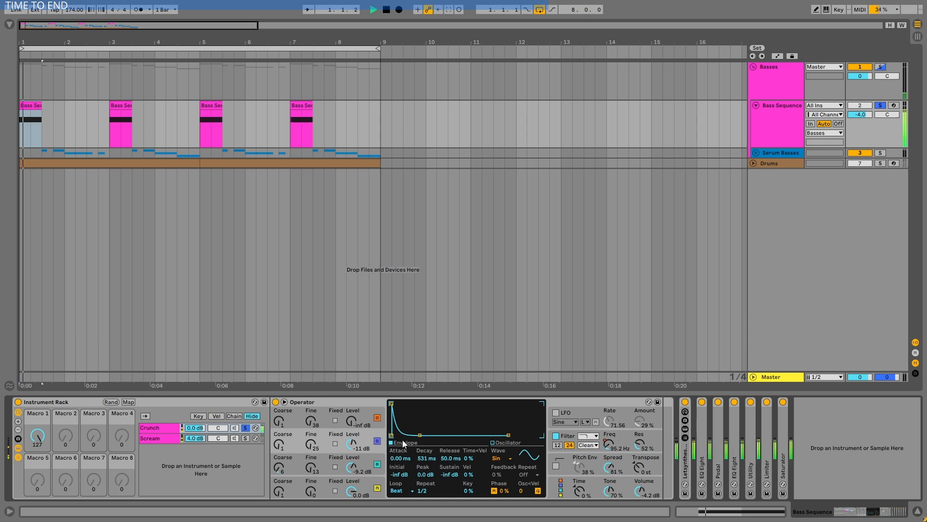
left_click(377, 441)
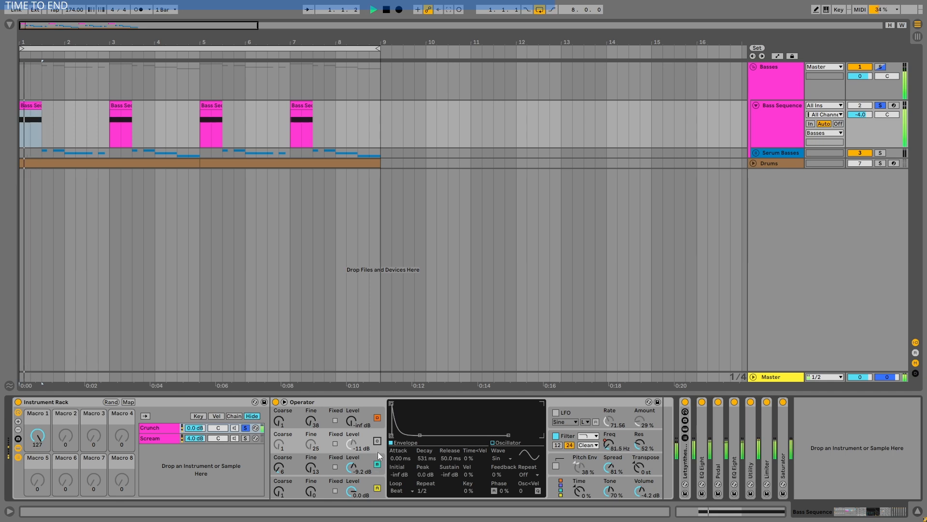
left_click(377, 440)
key("space")
key("space")
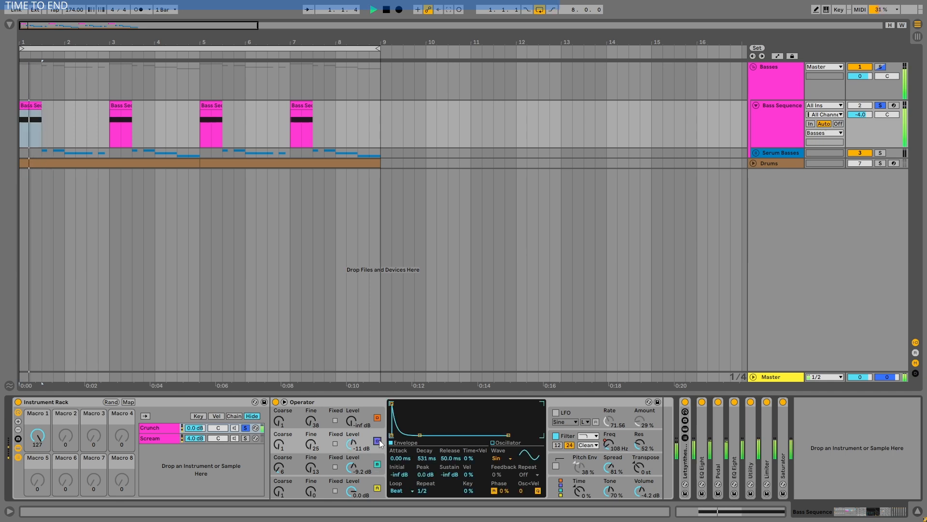
key("space")
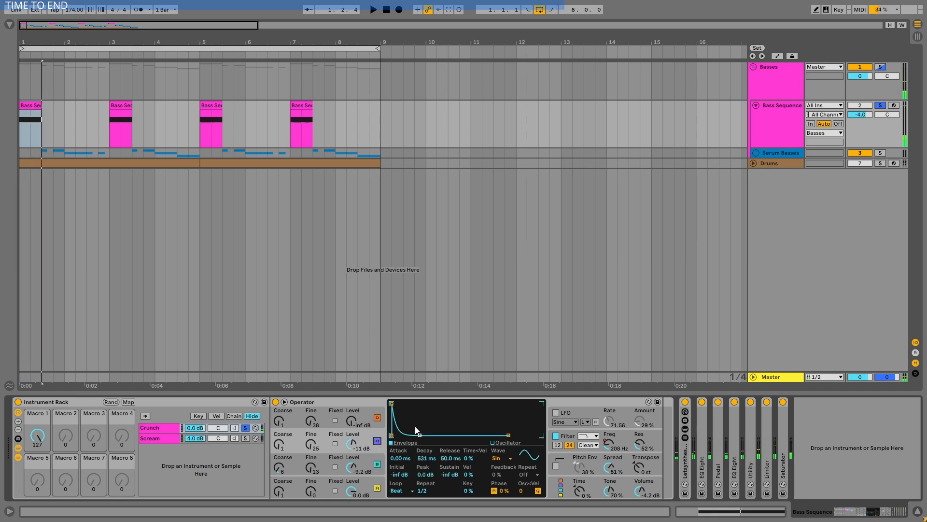
- Try raising the displayed oscillator envelope's sustain to 0.0 dB, play the Crunch layer, and return the sustain to -inf dB
left_click_drag(420, 435, 420, 403)
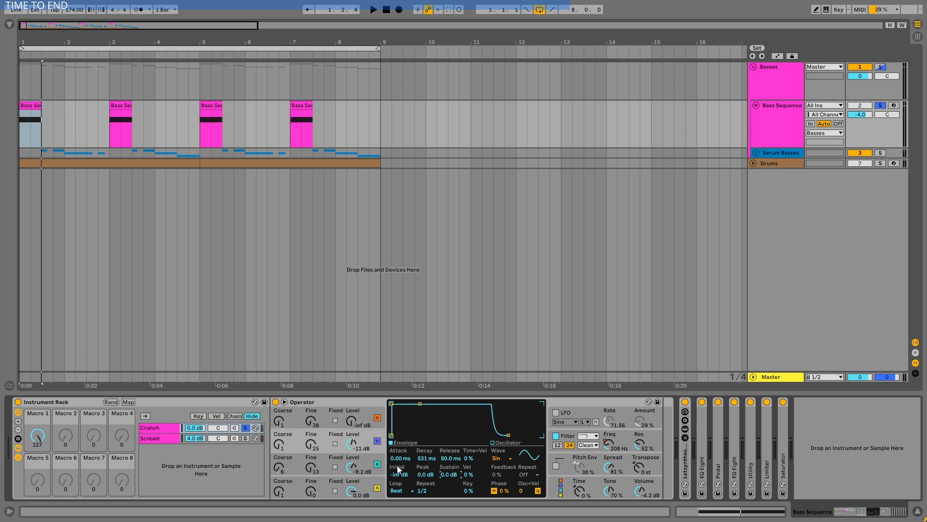
key("space")
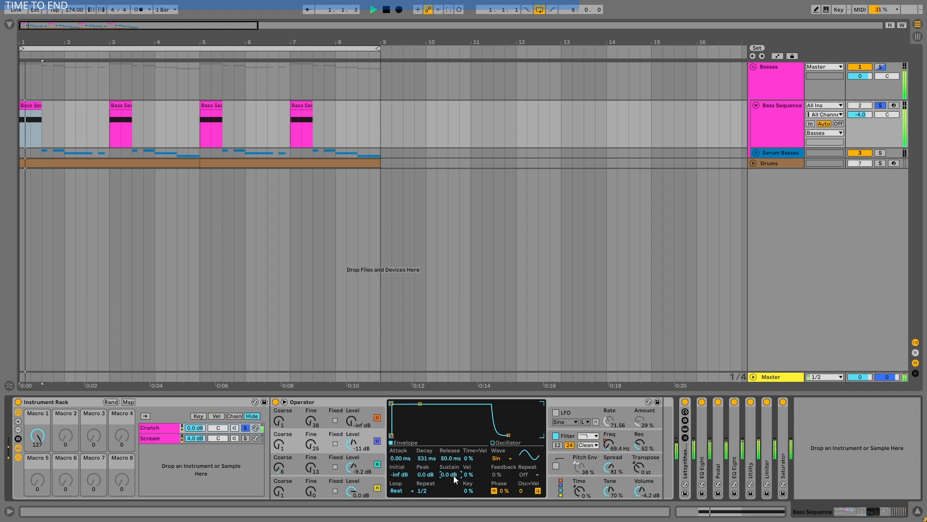
left_click_drag(454, 475, 454, 502)
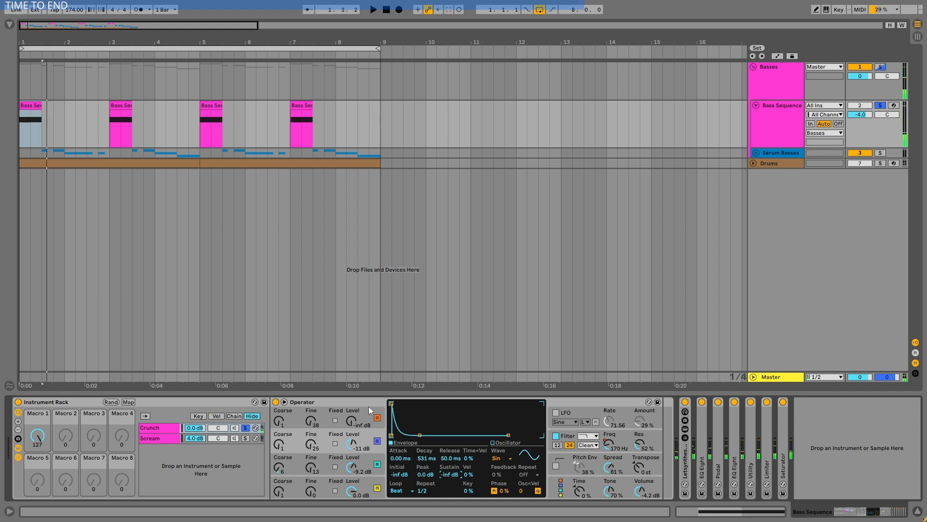
- Compare the Crunch layer with oscillator C switched off and back on
left_click(377, 441)
left_click(377, 441)
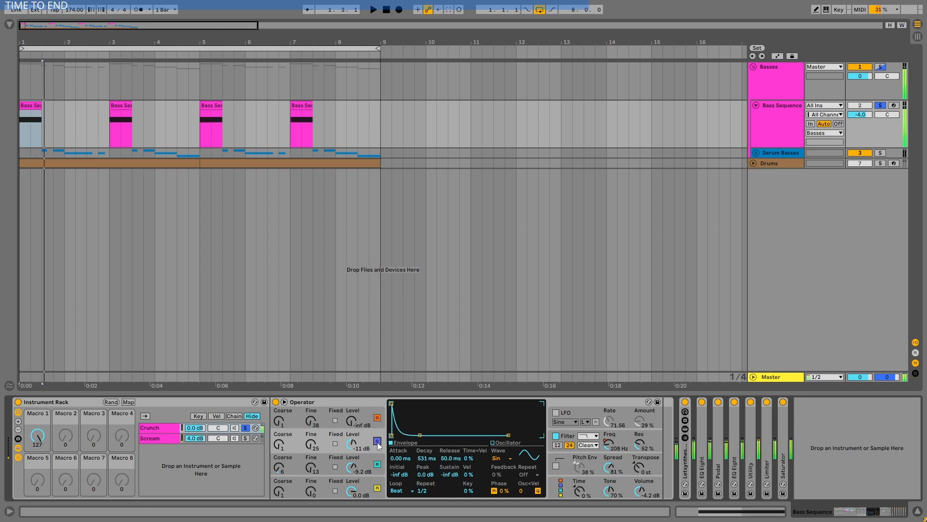
left_click(360, 403)
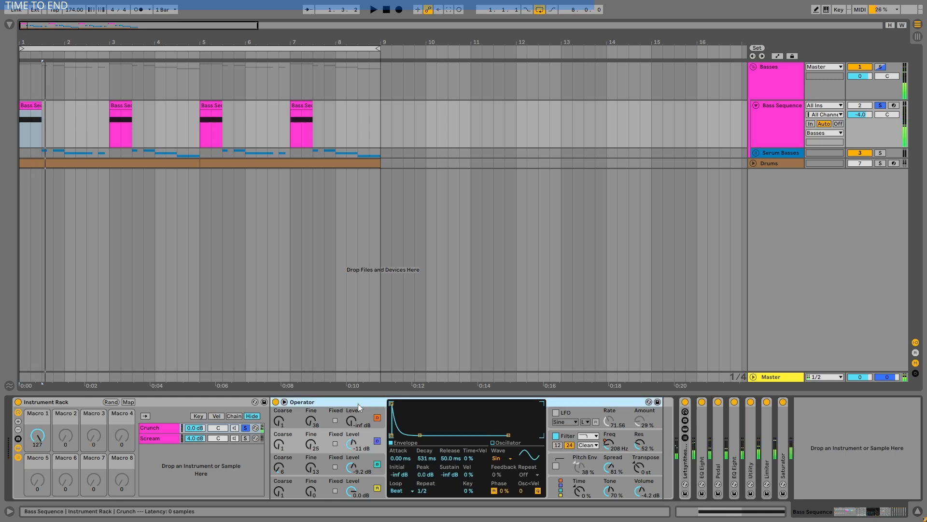
- Display the Crunch Operator's filter settings and compare the layer with the filter shaper set to Off and restored to Sine
left_click(612, 435)
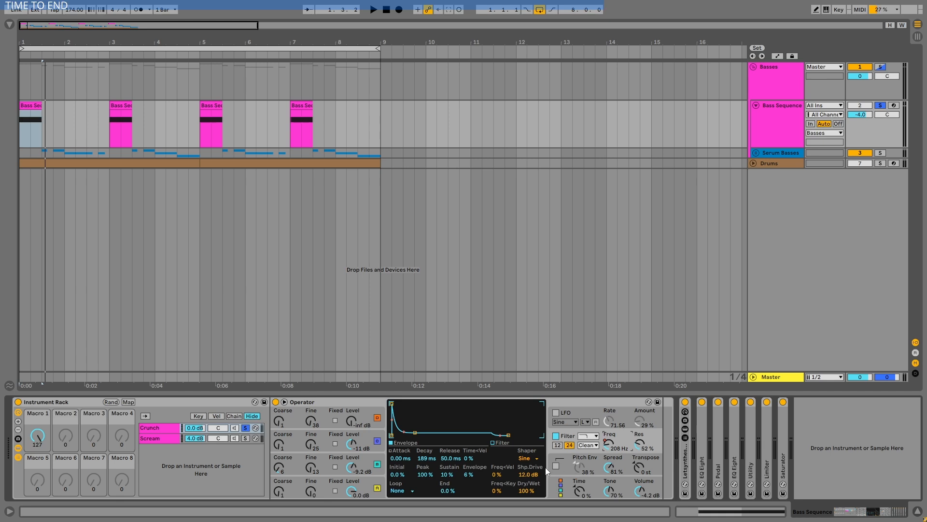
left_click(535, 458)
left_click(525, 415)
key("space")
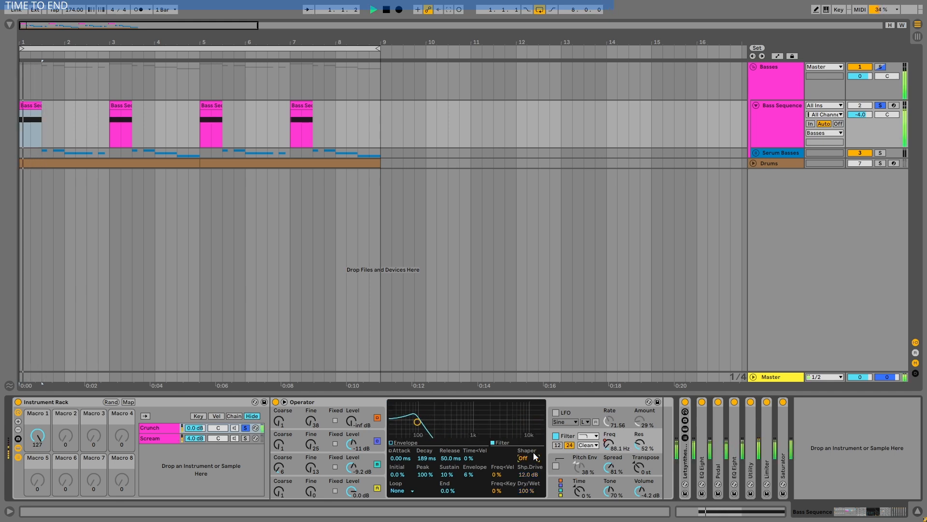
key("space")
key("ctrl+z")
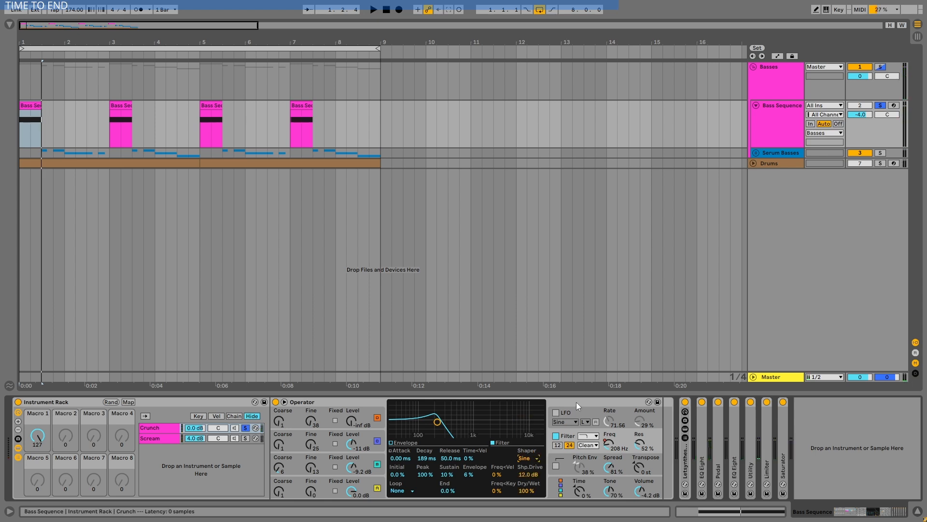
key("space")
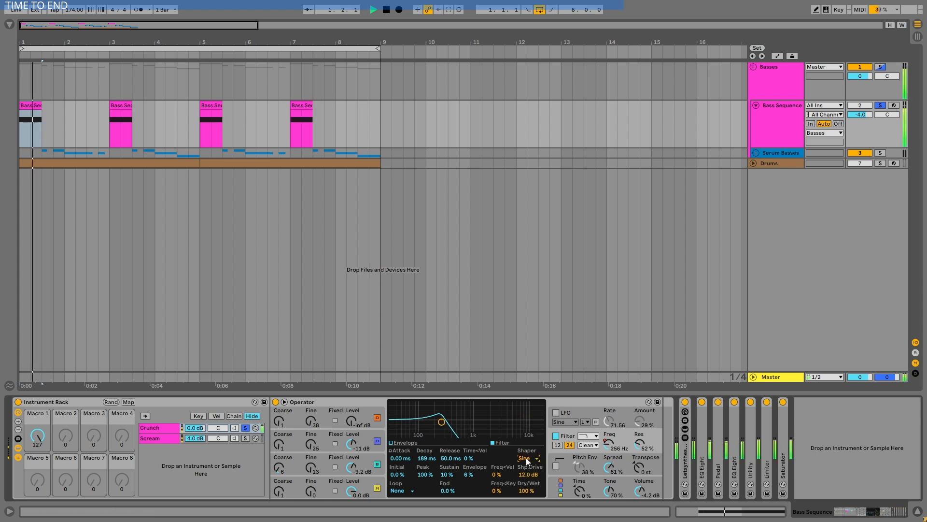
key("space")
key("space")
key("space")
- Try the Crunch filter frequency near its maximum, play the layer to compare, and undo the frequency change
left_click(626, 435)
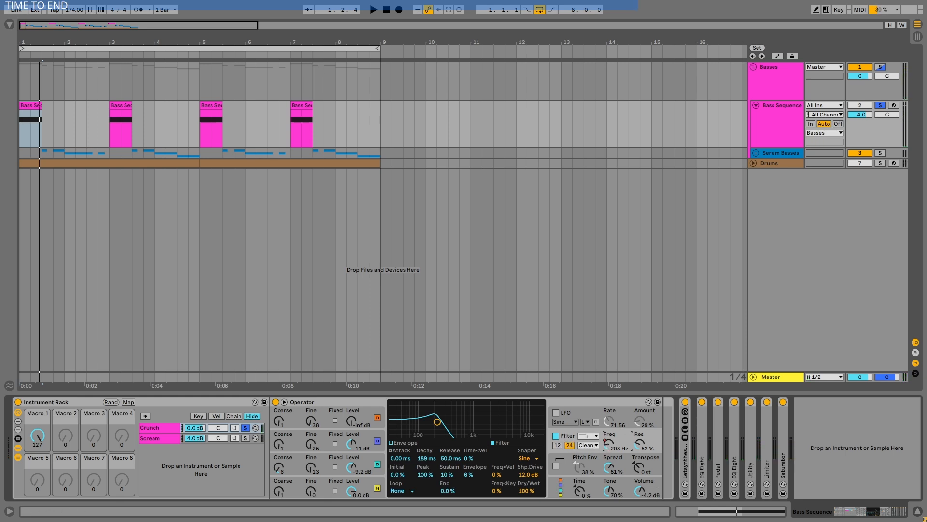
left_click_drag(609, 445, 609, 415)
key("space")
key("space")
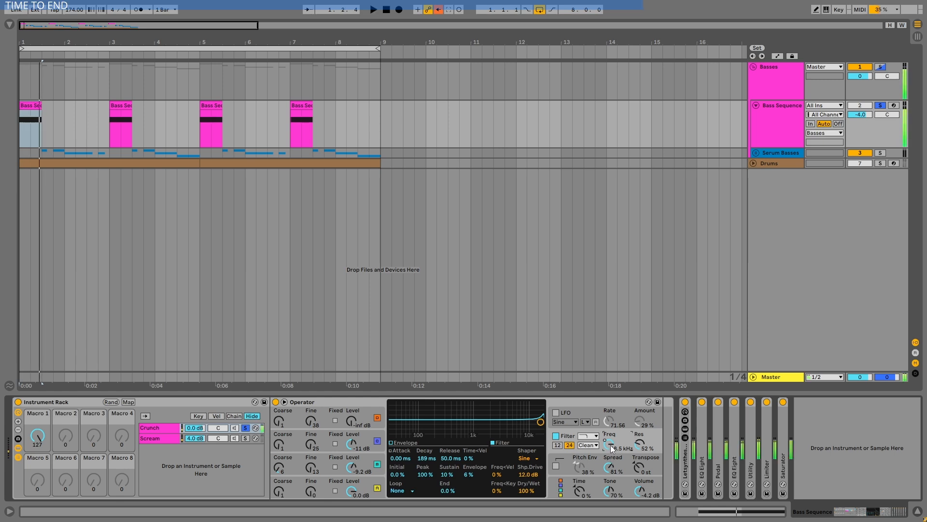
key("space")
key("space")
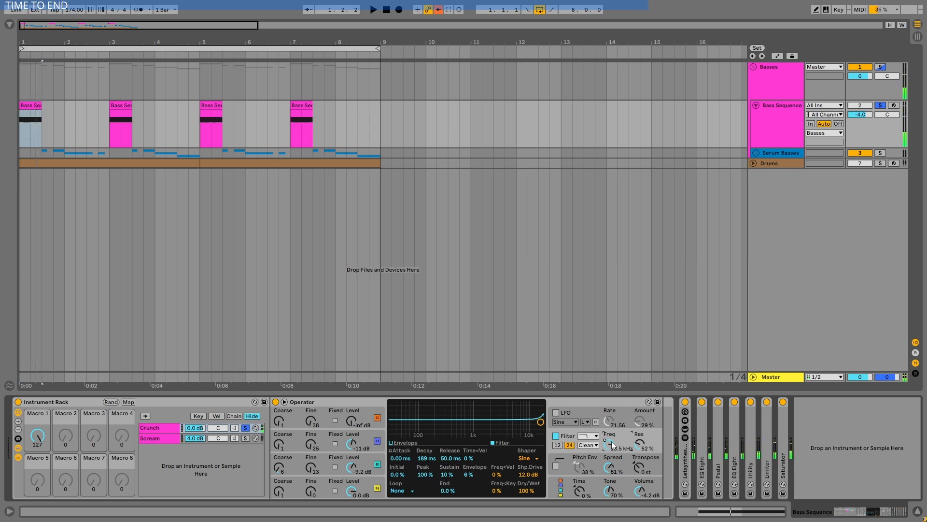
key("ctrl+z")
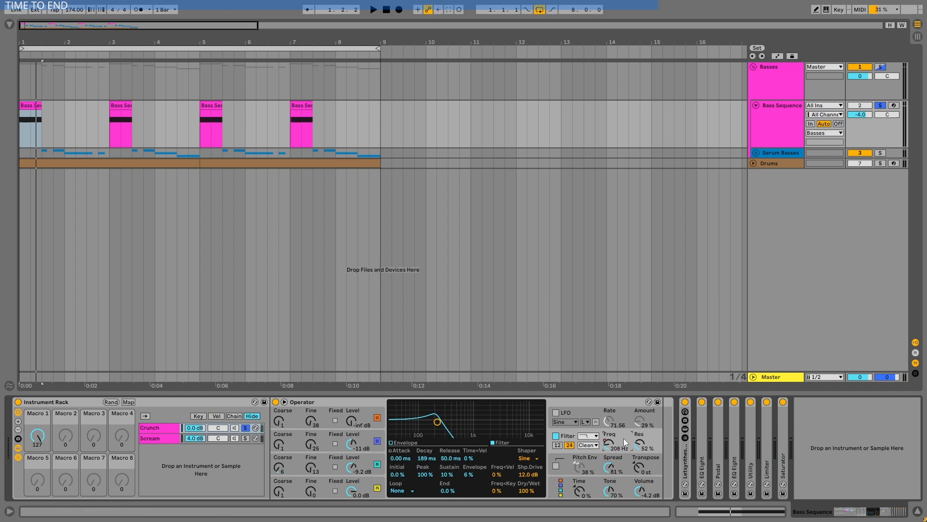
- Show the arrangement's automation and enlarge the Filter Freq curve on the first Bass Sequence clips
left_click(780, 56)
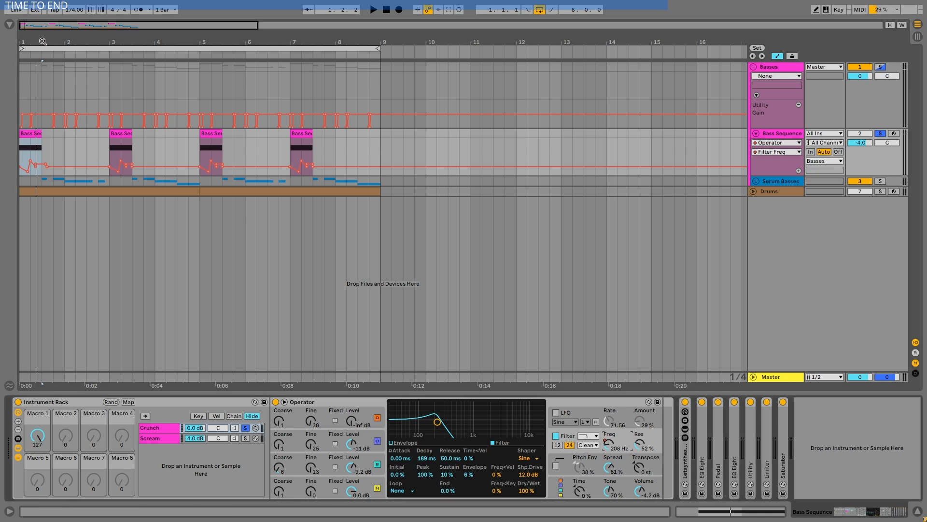
left_click_drag(32, 40, 38, 144)
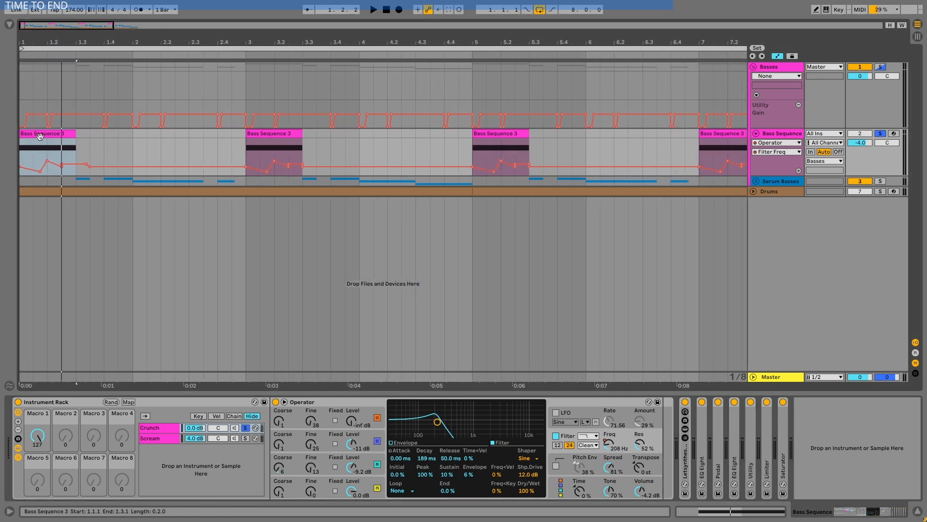
- Clear the Crunch chain's solo so both layers sound, and play the first clip's second half from 1.2.1 to 1.3.1
left_click(170, 439)
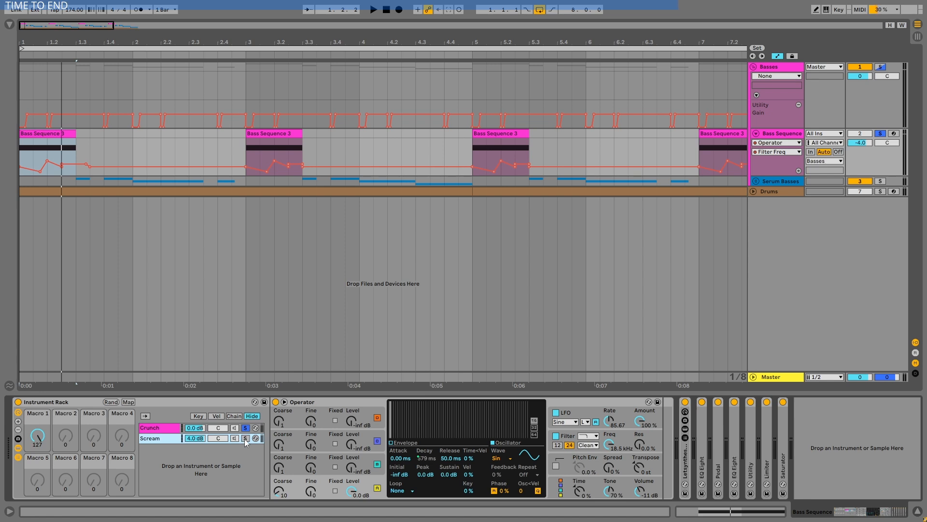
left_click(245, 438)
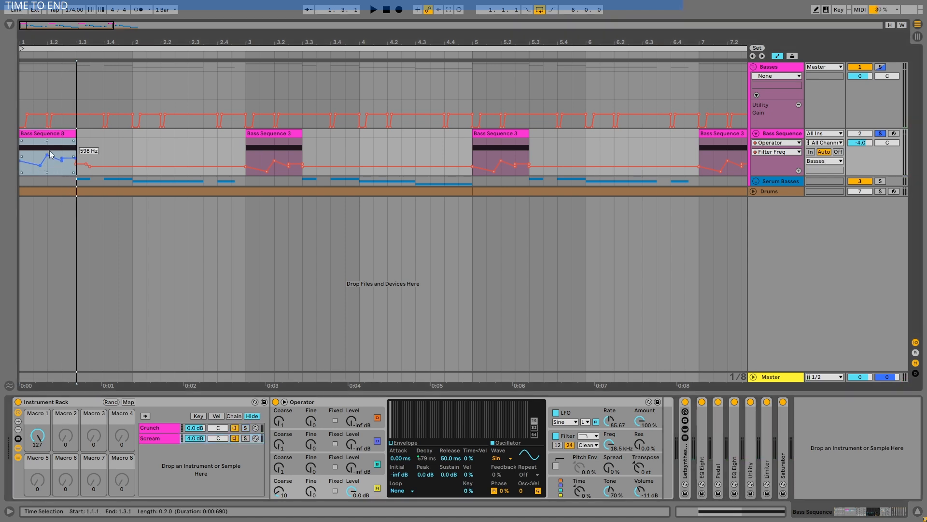
left_click_drag(49, 150, 73, 150)
key("space")
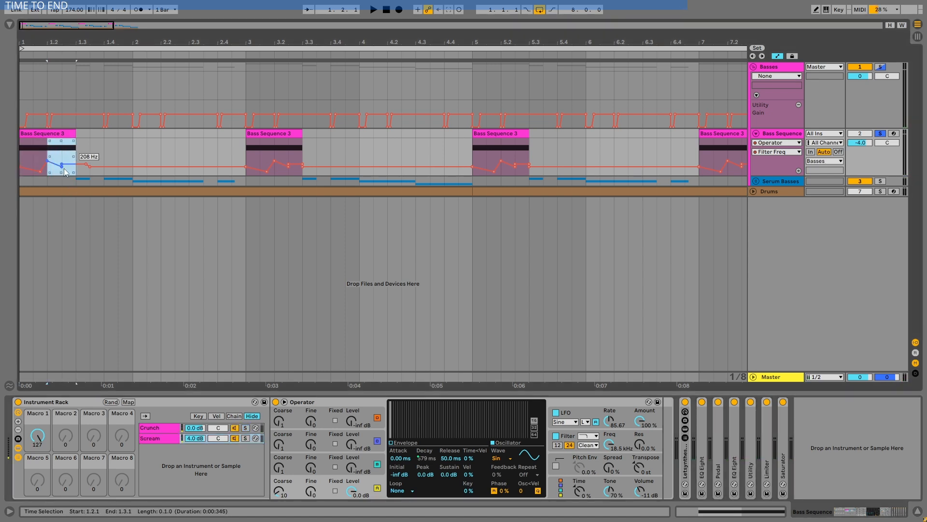
key("space")
key("space")
key("space")
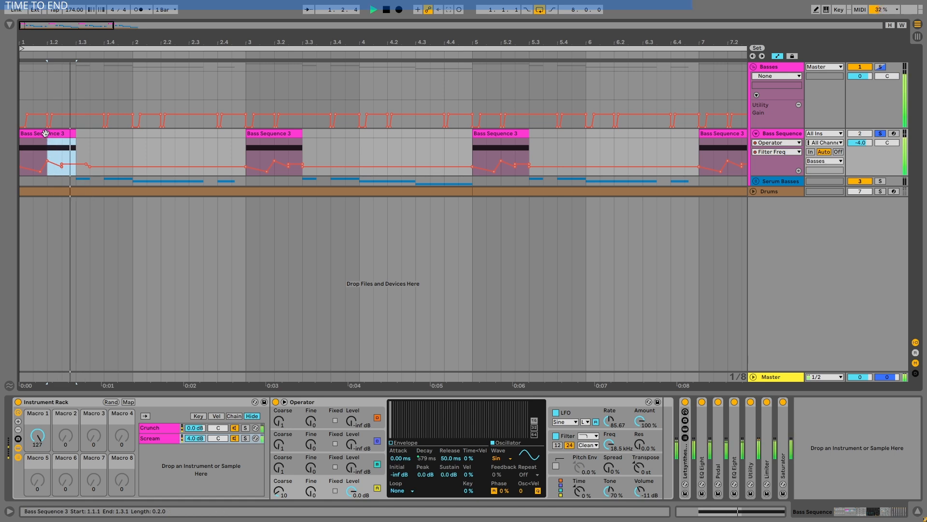
- Select the whole first Bass Sequence 3 clip and play it with both layers
left_click(41, 134)
key("space")
key("space")
key("space")
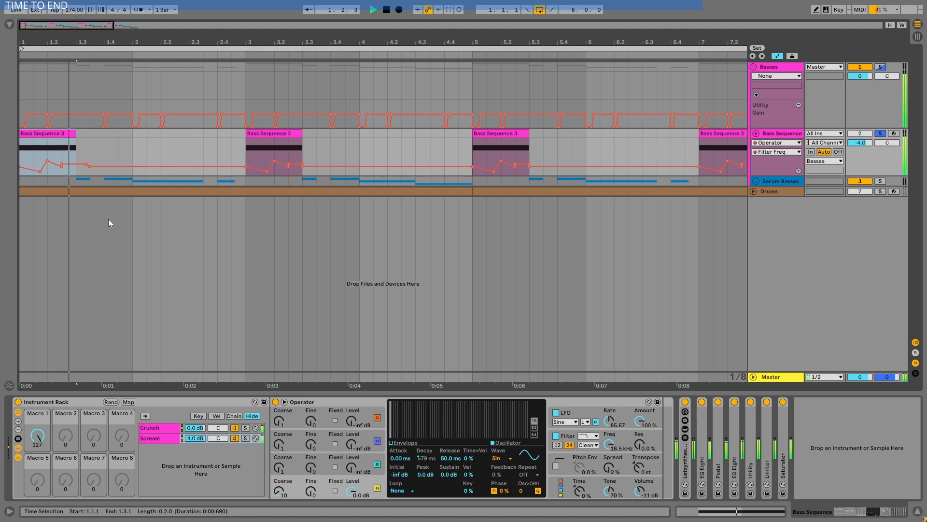
key("space")
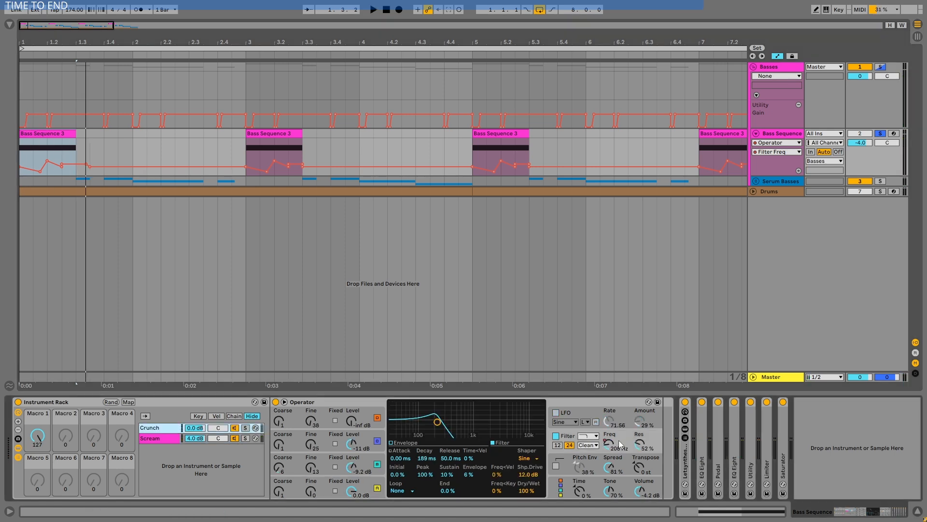
- Try the Crunch Operator's filter resonance at 0.0% and play the clip with both layers
left_click(644, 448)
key("Delete")
key("space")
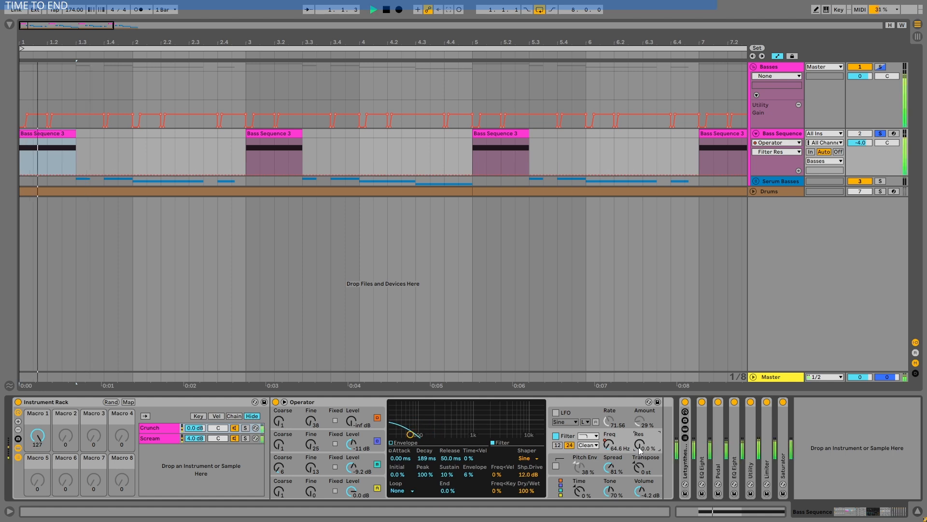
key("space")
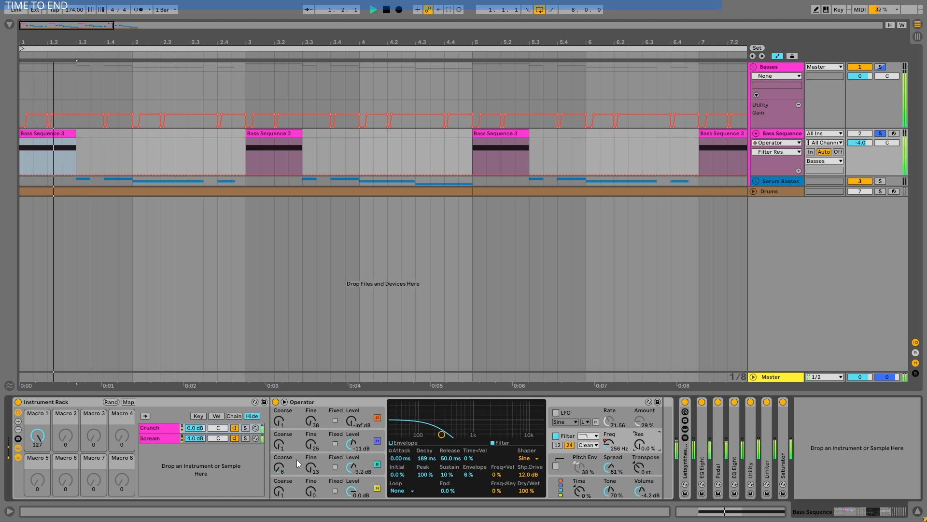
- Solo the Crunch chain and play it without filter resonance
left_click(246, 428)
key("space")
key("space")
key("space")
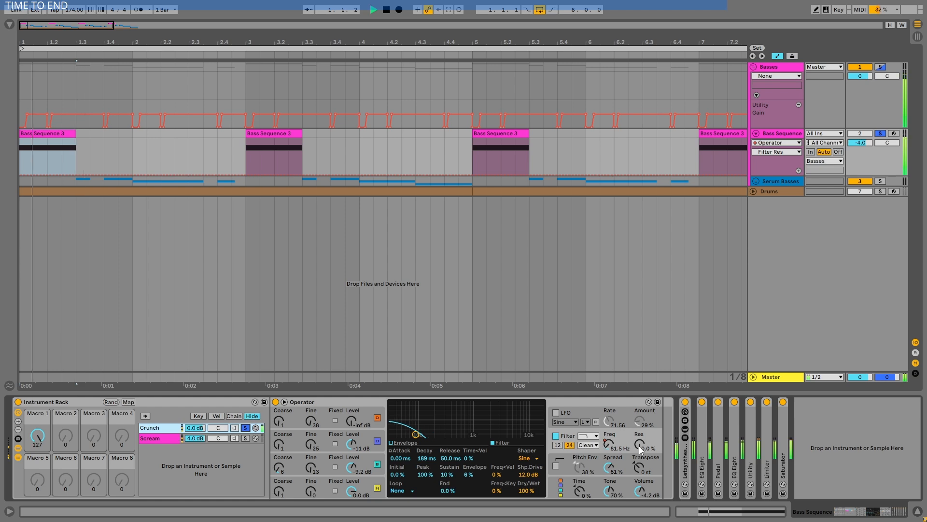
key("space")
- Raise the Crunch filter resonance to 52% and play the soloed layer several times to compare
left_click(640, 444)
left_click_drag(640, 444, 641, 447)
key("space")
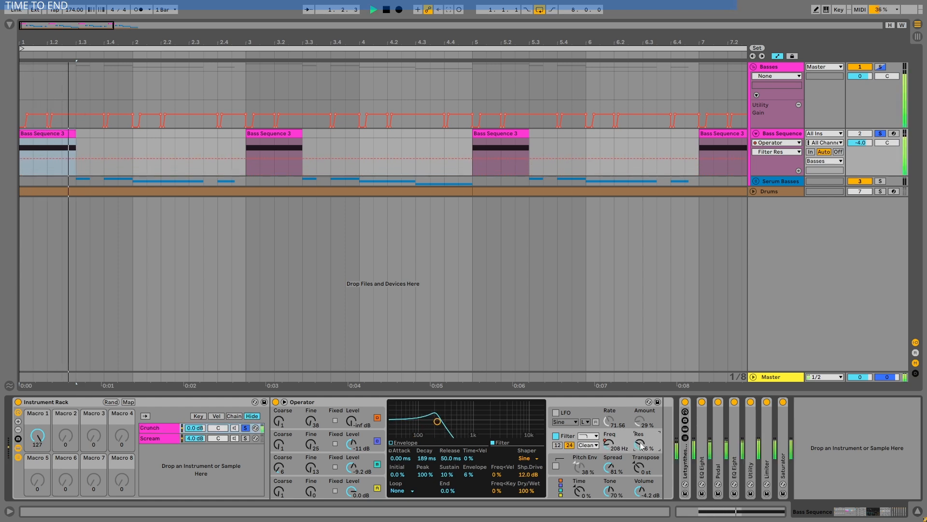
key("space")
key("space")
key("space")
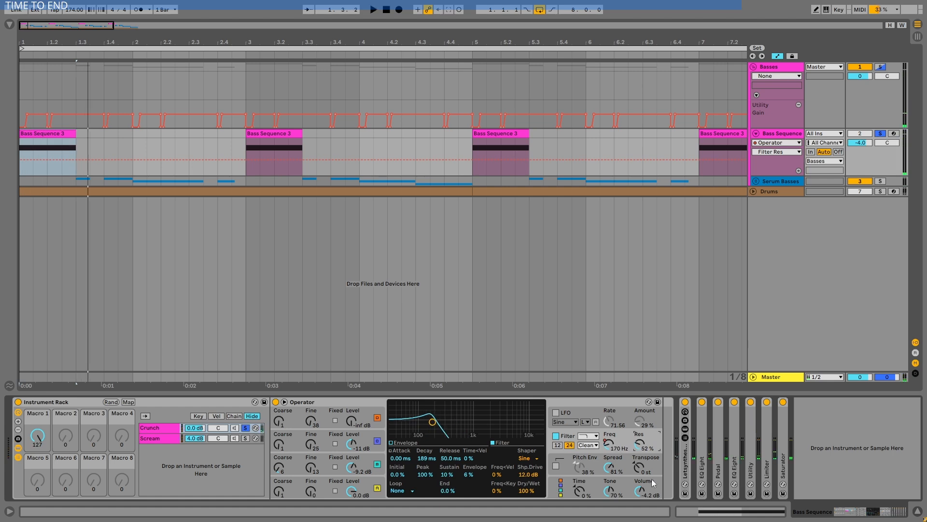
key("space")
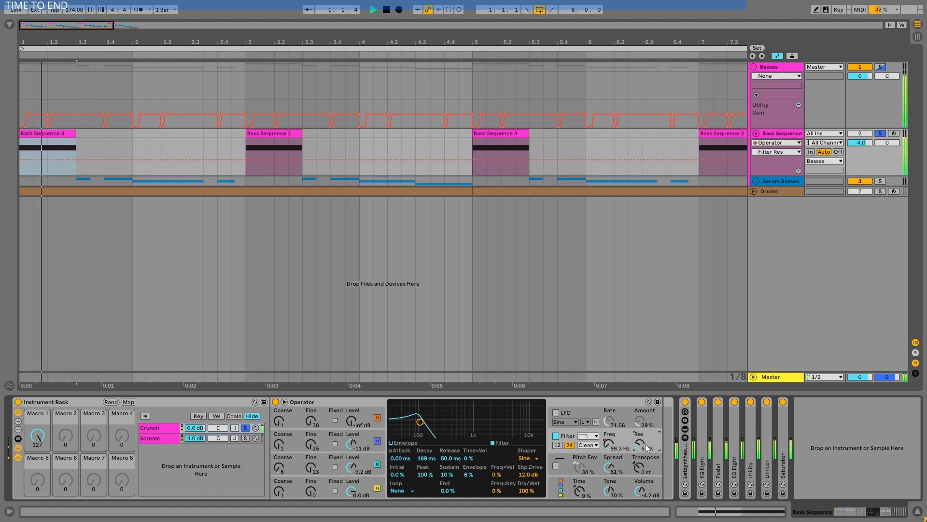
key("space")
key("space")
key("space")
- Set the Crunch filter resonance to 50% and play the soloed layer again
left_click_drag(640, 444, 640, 438)
key("space")
key("space")
key("space")
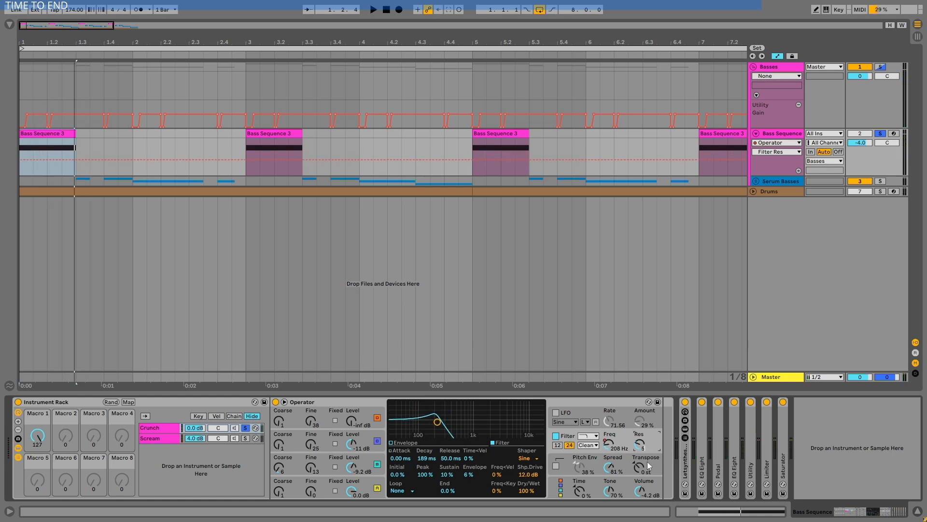
key("space")
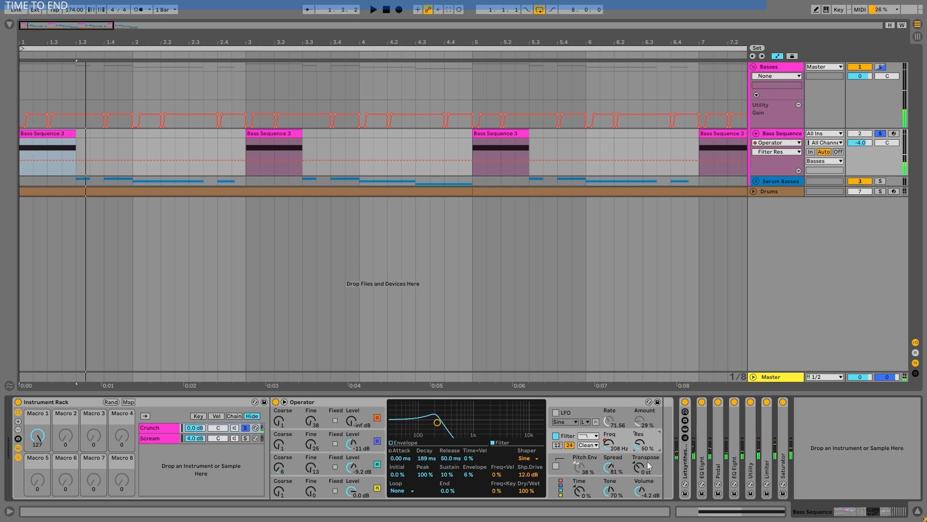
- Select the Scream chain, clear the chain solo, and play the Crunch and Scream layers together
left_click(167, 438)
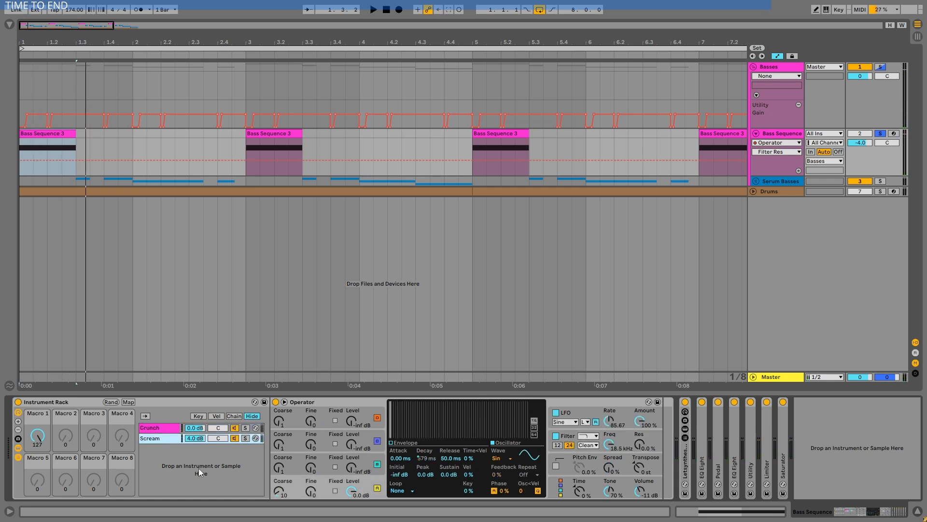
key("space")
key("space")
key("space")
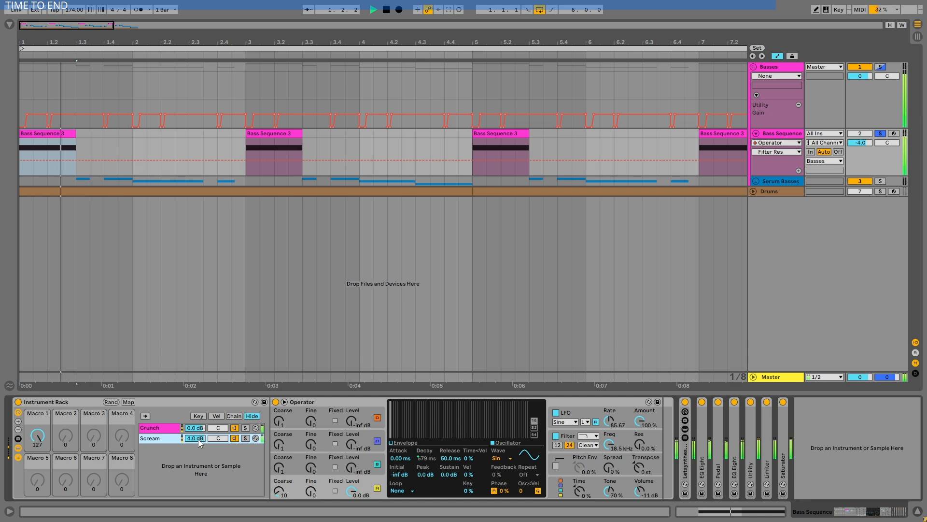
key("space")
- Lower the Scream chain's volume to -1.0 dB and play both layers to check the balance
left_click(198, 438)
key("Down")
key("Down")
key("Down")
key("Down")
key("Down")
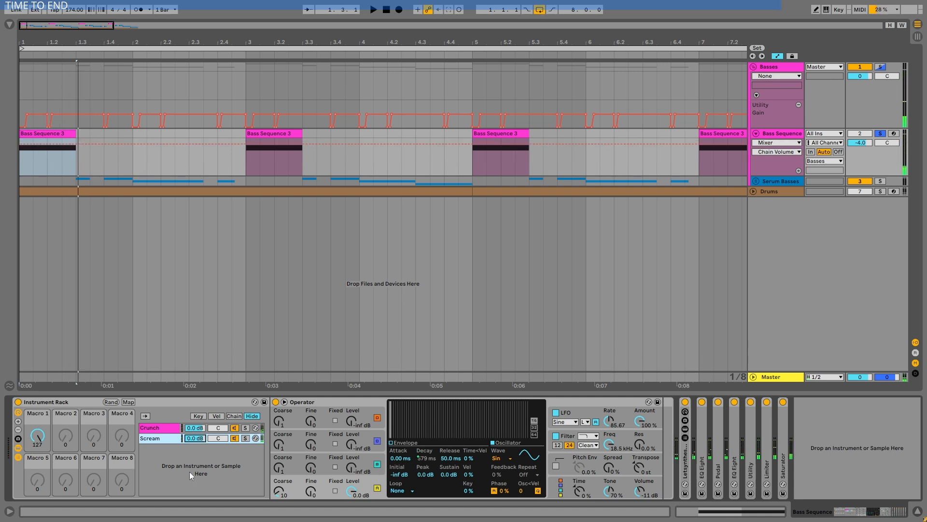
key("space")
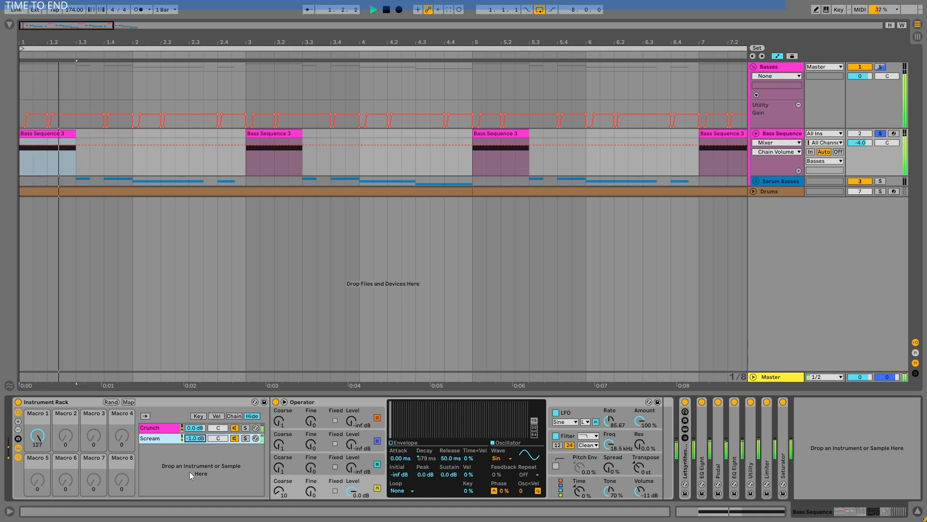
key("space")
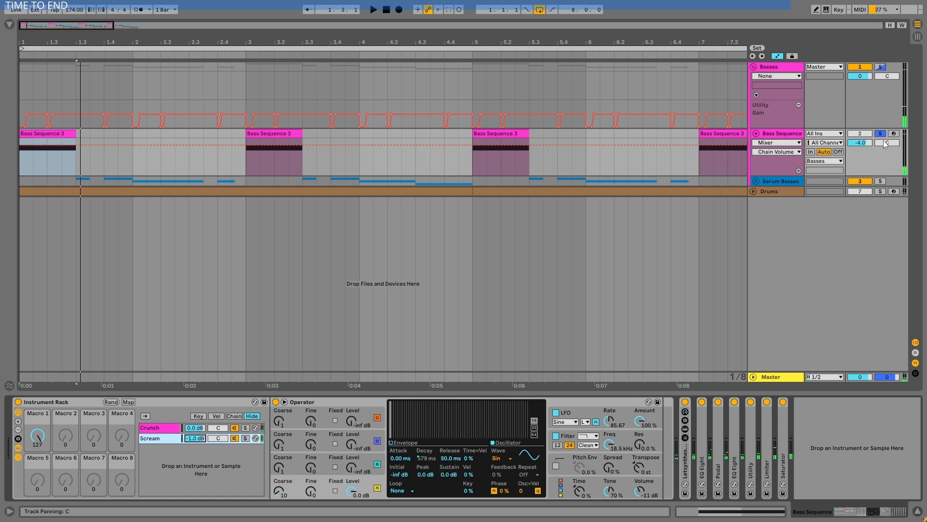
- Turn off the Bass Sequence solo and unfold the Serum Basses group to show its tracks and effects chain
left_click(757, 181)
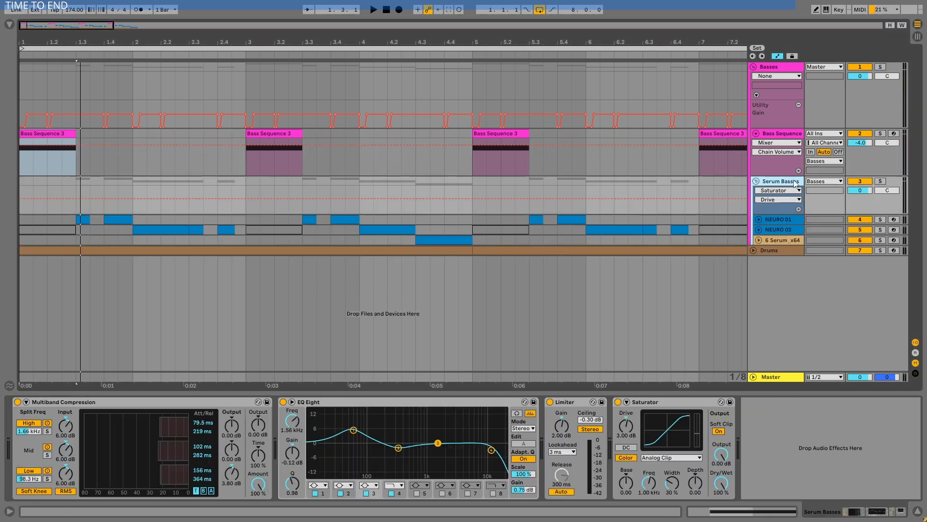
- Select the NEURO 01, NEURO 02 and Serum_x64 tracks in turn, returning to NEURO 01, to examine their device chains
left_click(788, 221)
left_click(781, 229)
left_click(779, 240)
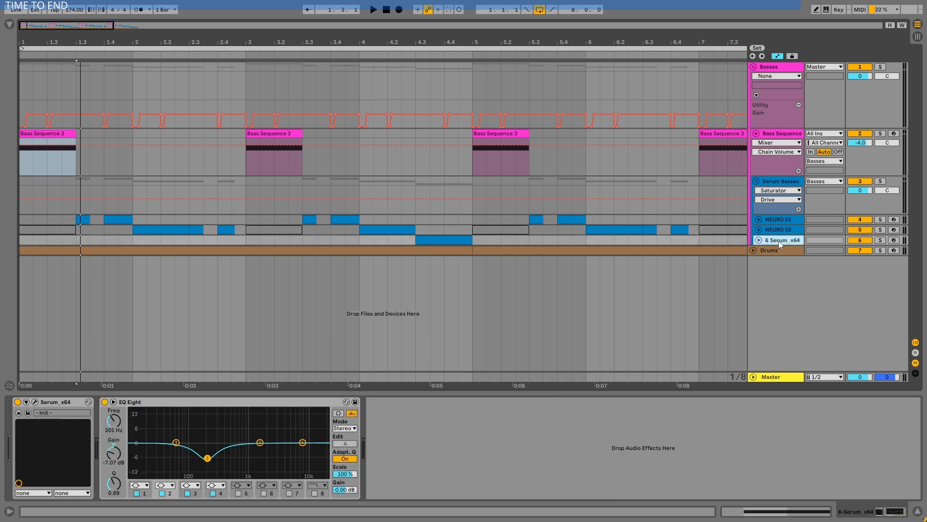
left_click(777, 219)
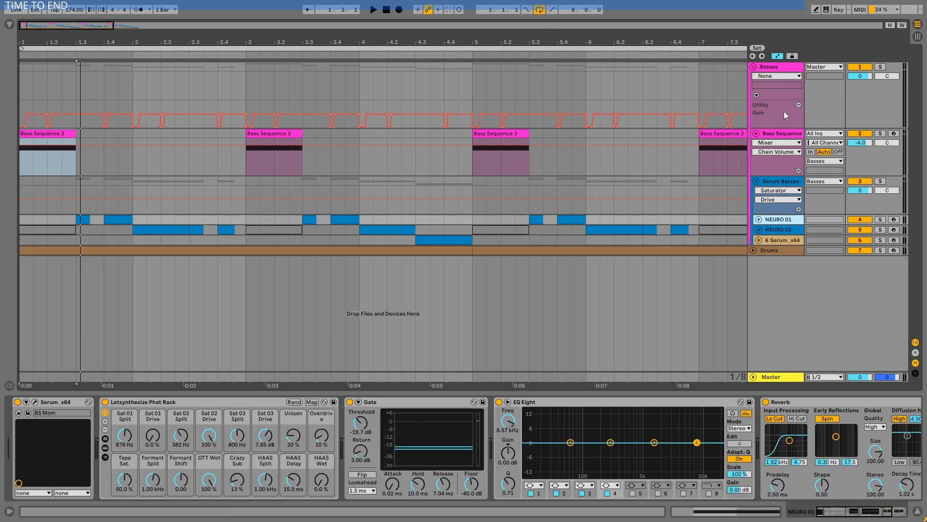
- Hide the automation lanes, unfold the Drums track and show its Drum Rack
key("a")
left_click(754, 223)
left_click(776, 225)
- Examine the device chains of the Drum Rack's Hat Thing, Klang and Snare pads
left_click(132, 483)
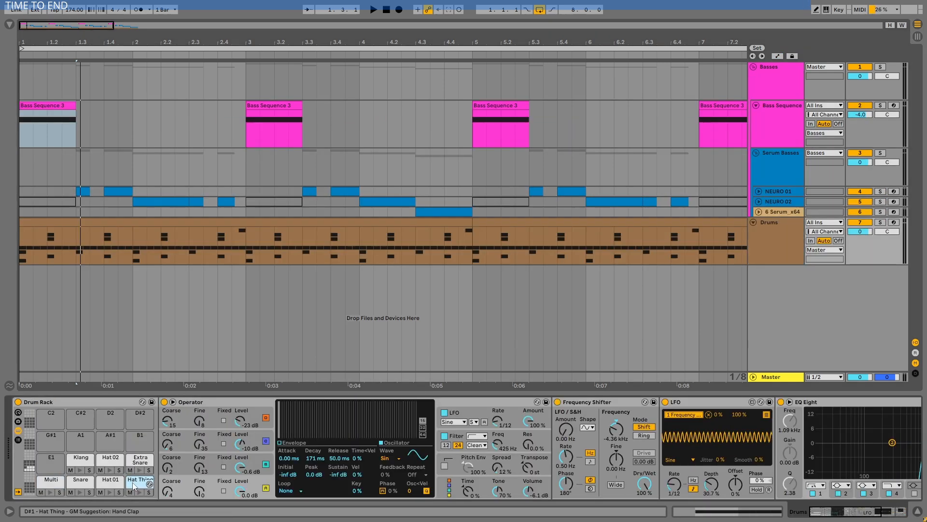
left_click(137, 460)
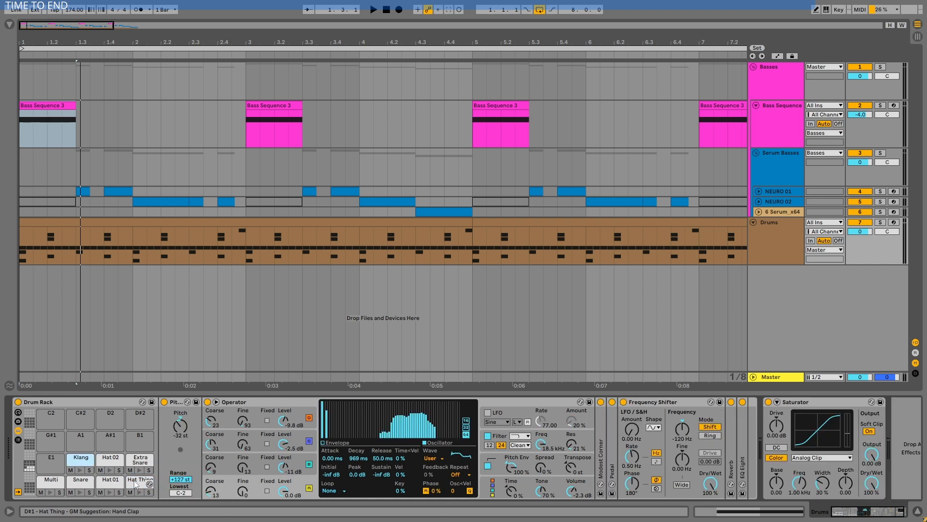
left_click(134, 480)
left_click(74, 483)
left_click(89, 492)
- Fold the Basses group and play the arrangement to hear the drums, with the full eight-bar loop in view
left_click(880, 222)
key("space")
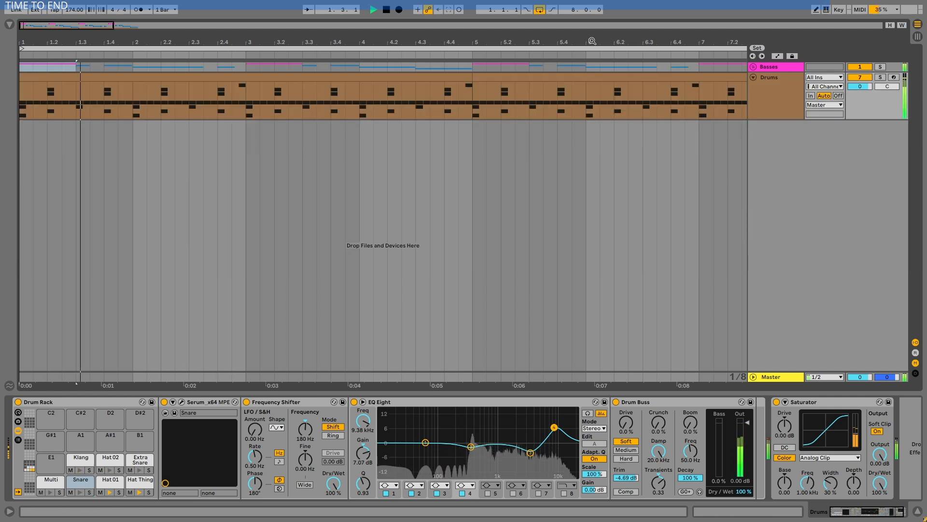
left_click_drag(567, 41, 337, 40)
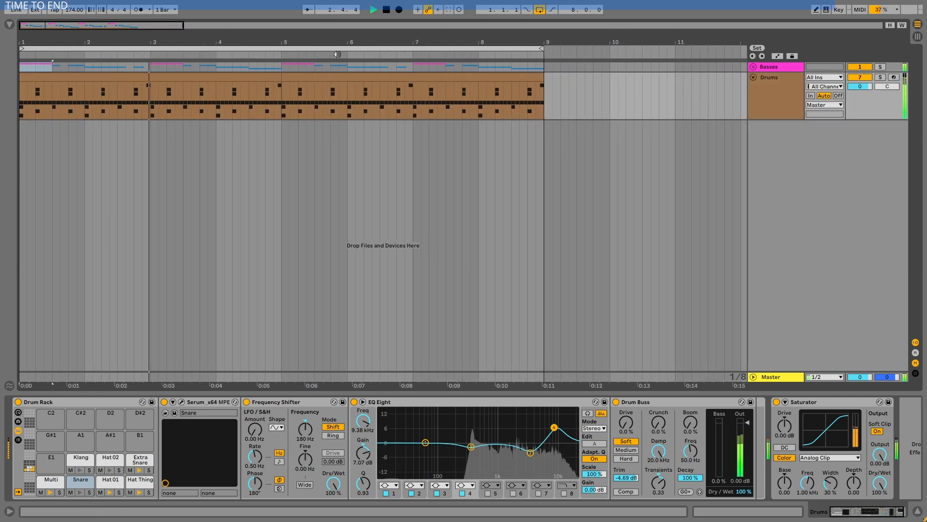